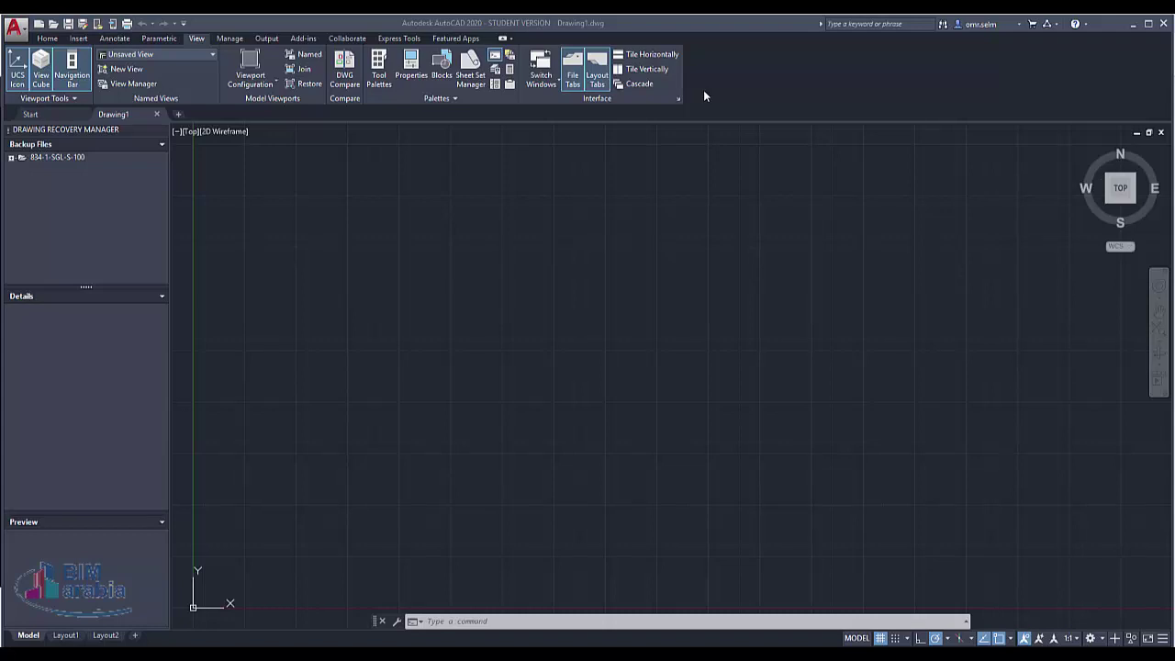
- Open the Customize User Interface dialog by running the CUI command
left_click(703, 91)
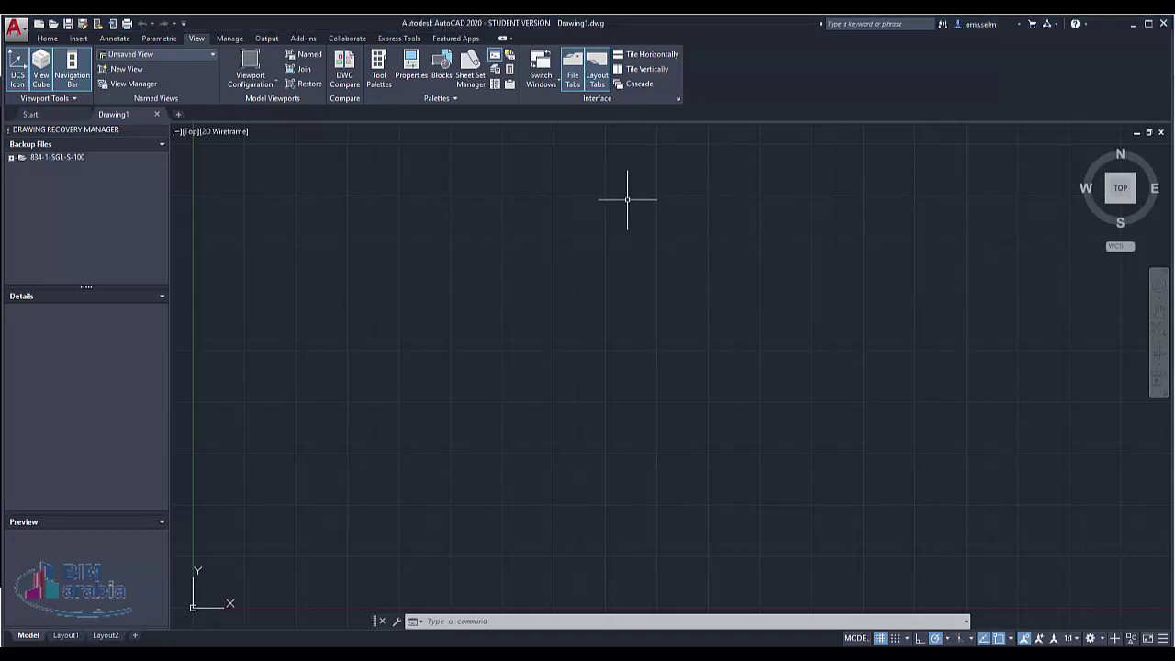
type("cu")
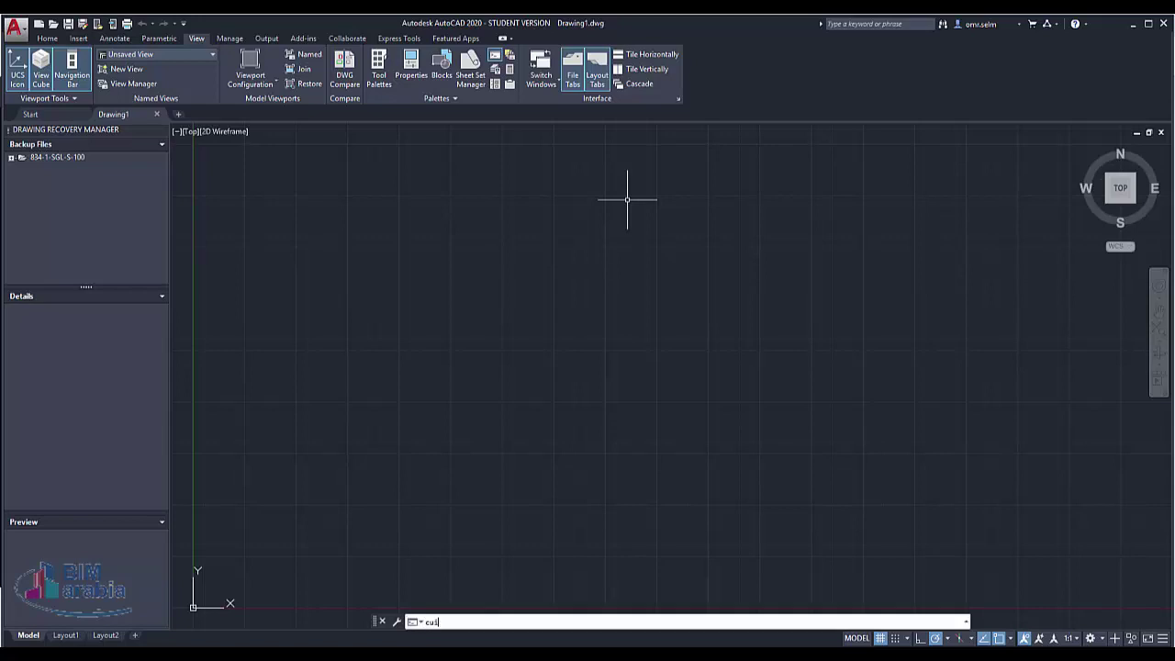
key("Return")
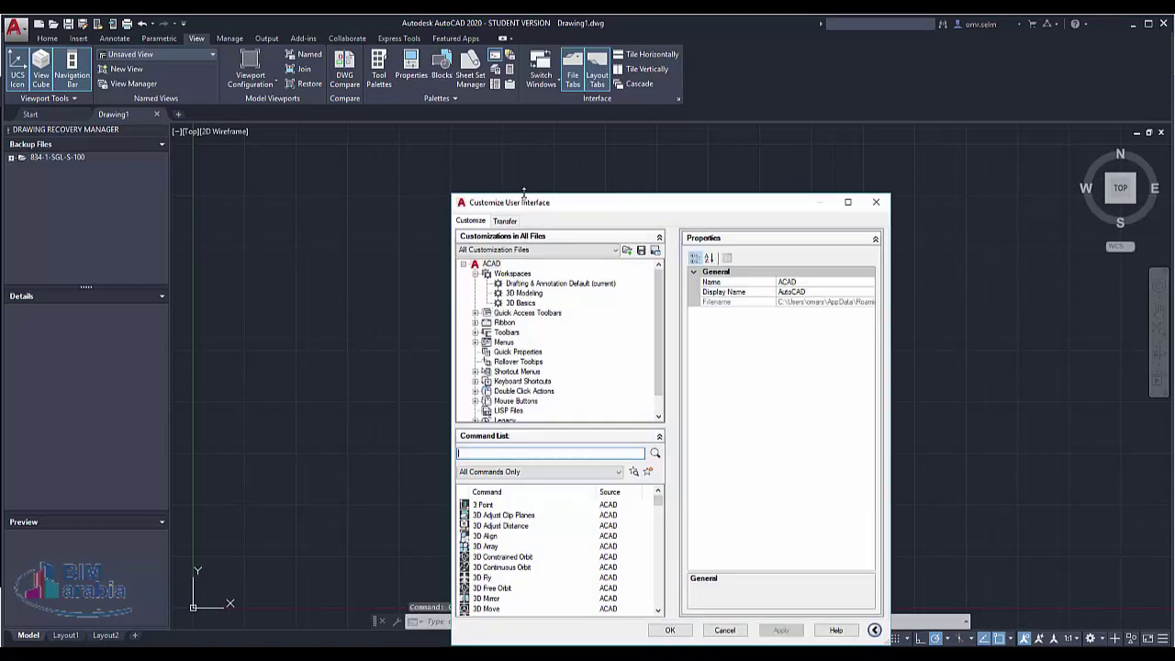
- Move the dialog up-left, browse Workspaces and Ribbon, and expand Ribbon to Tabs and Panels
mouse_move(554, 206)
left_mouse_down()
mouse_move(522, 139)
mouse_move(491, 111)
left_mouse_up()
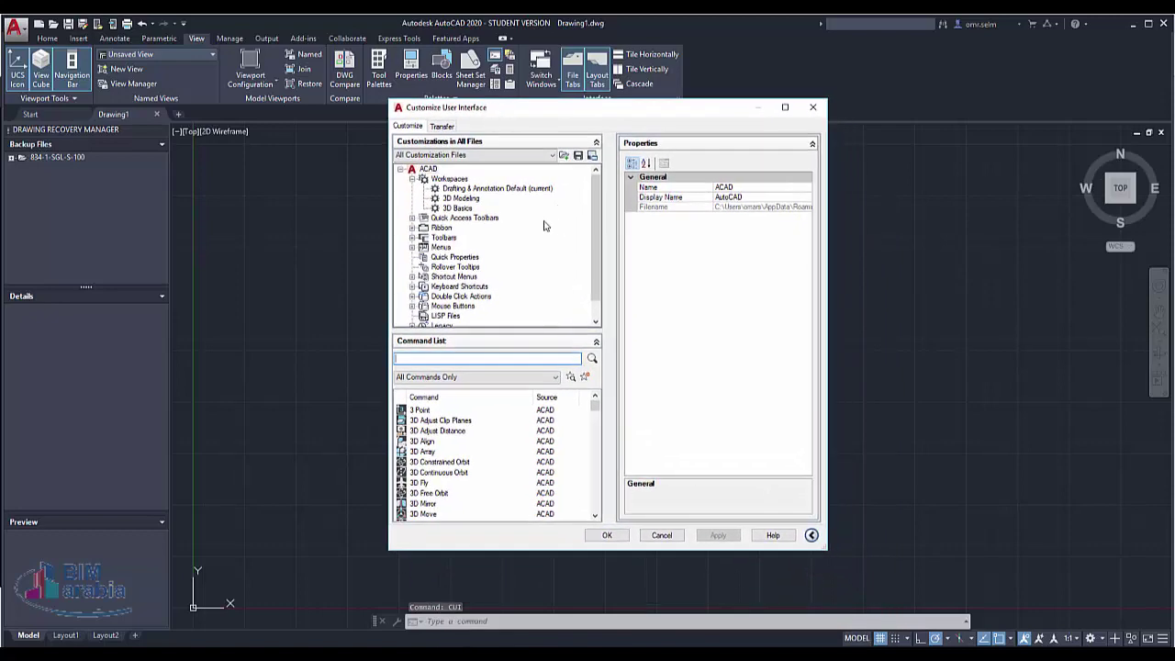
left_click(450, 179)
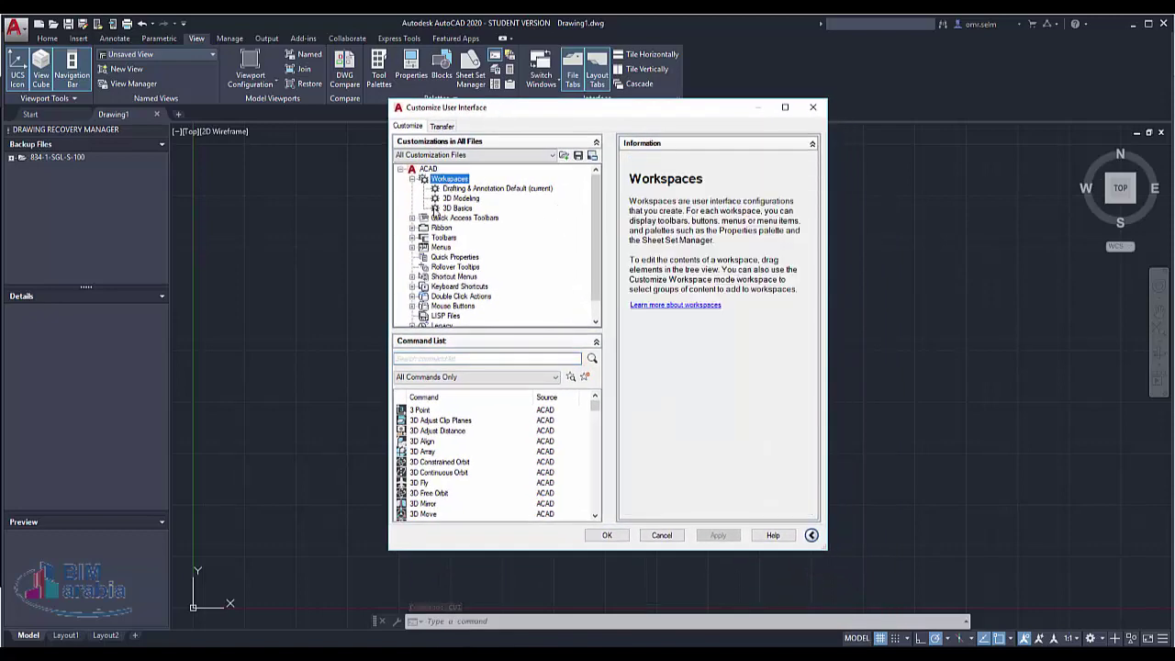
left_click(442, 228)
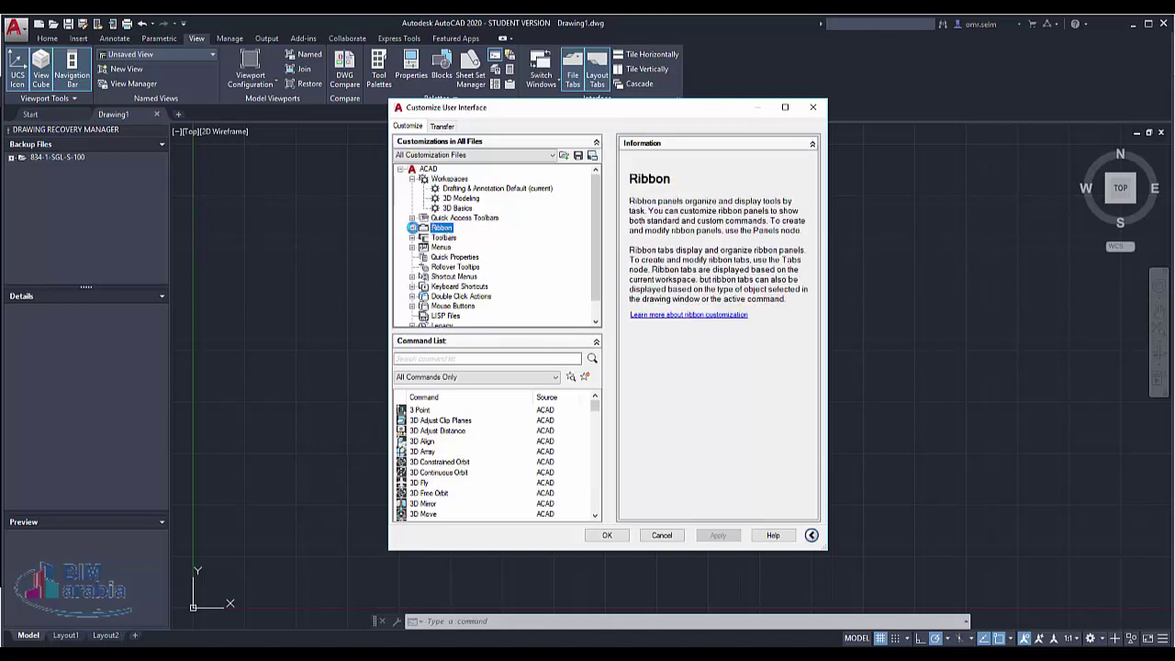
double_click(444, 230)
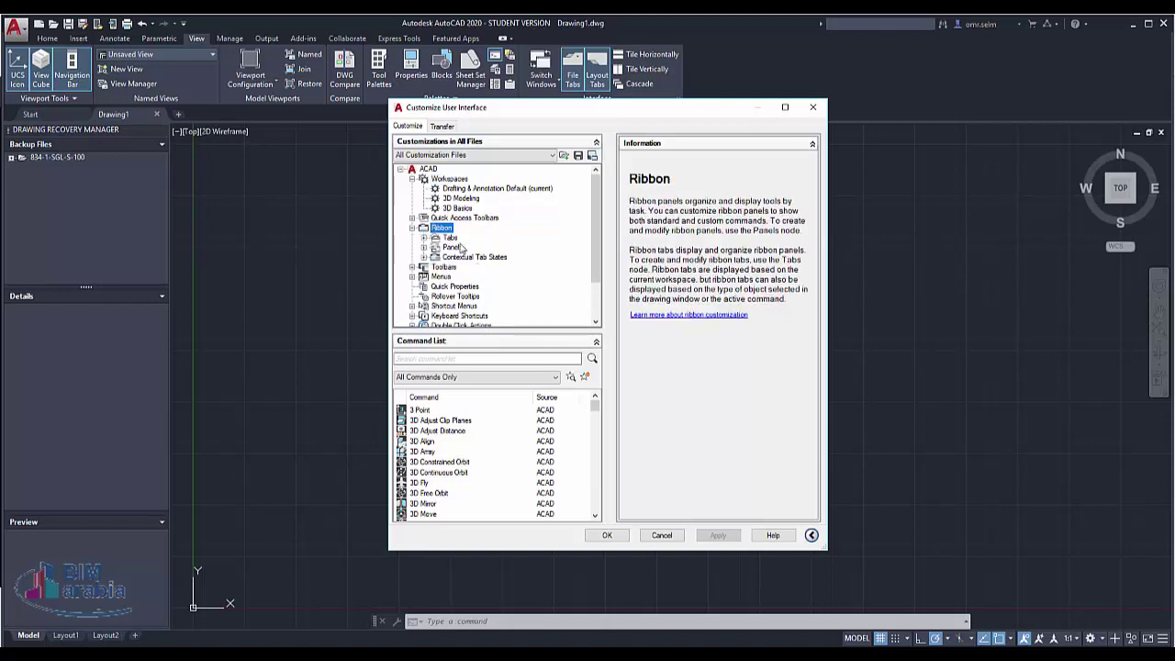
left_click(450, 238)
left_click(453, 247)
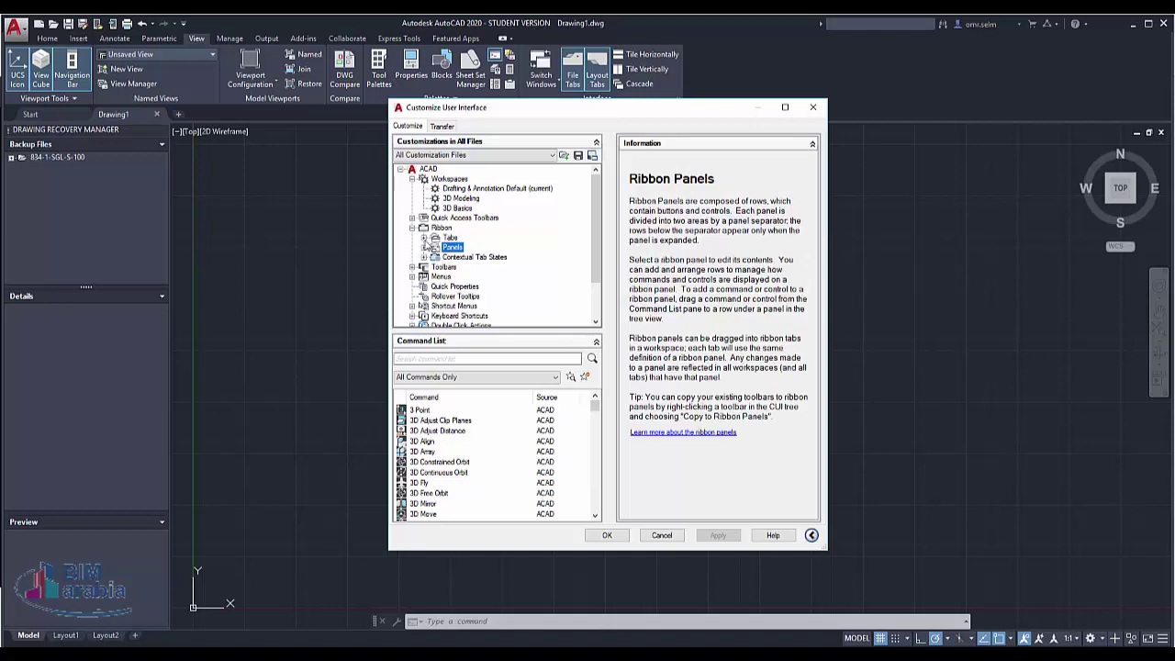
- Browse the Ribbon Tabs and Panels lists, then expand Toolbars to see existing toolbars
left_click(425, 238)
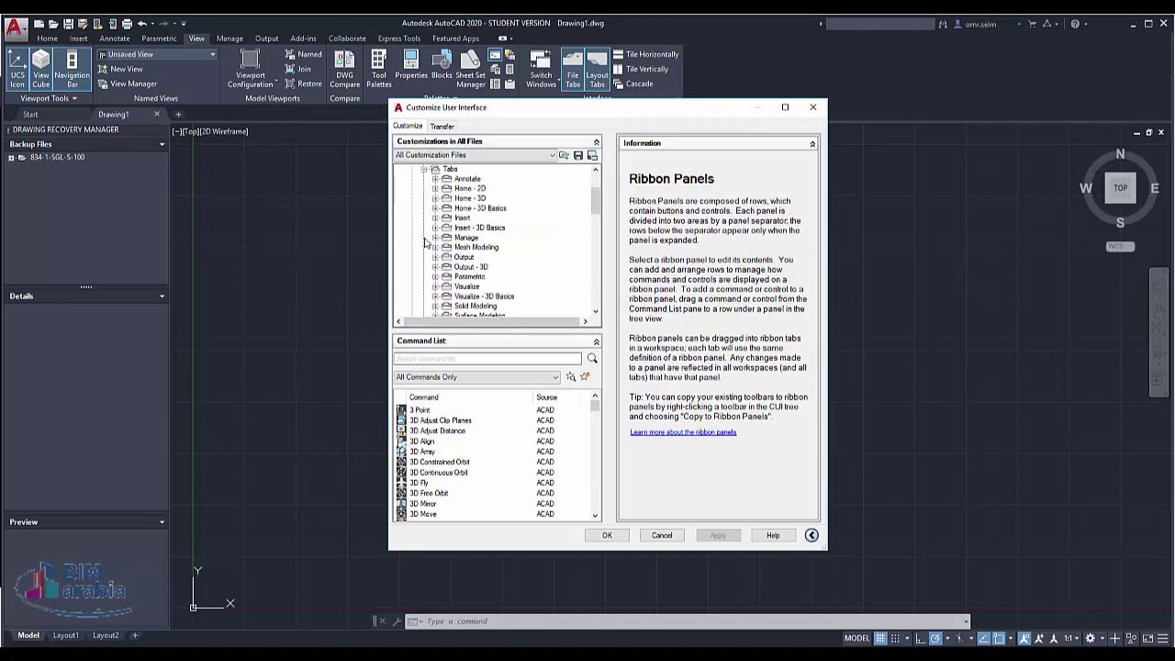
scroll(473, 203, "up", 1)
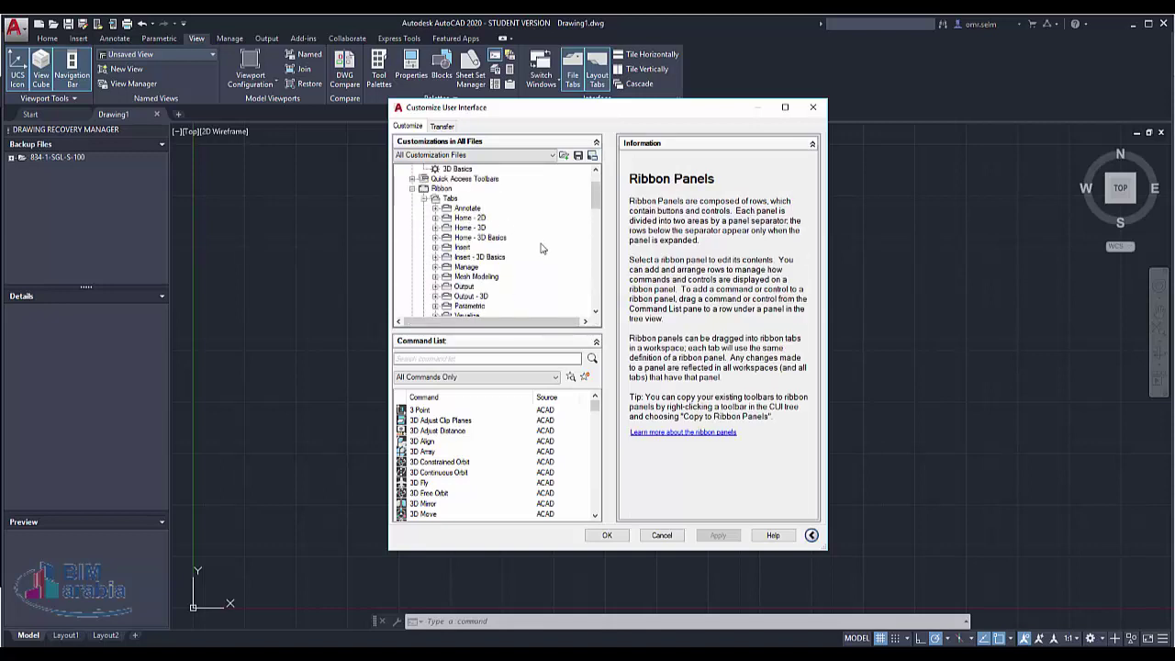
left_click(444, 199)
left_click(424, 198)
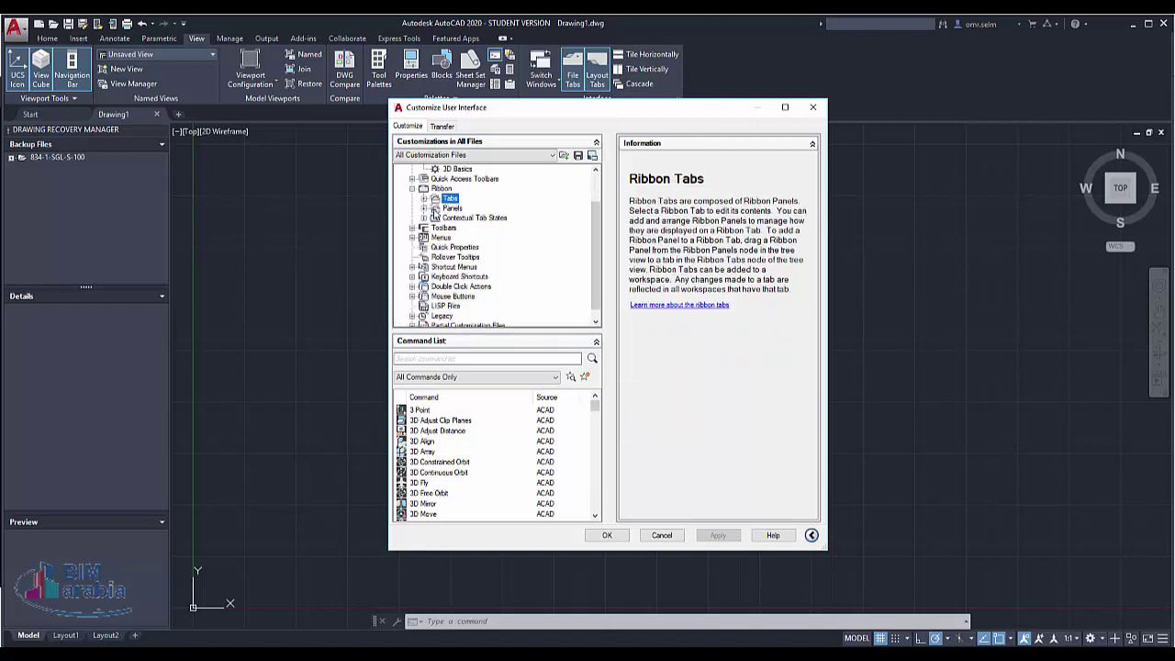
left_click(437, 210)
double_click(439, 210)
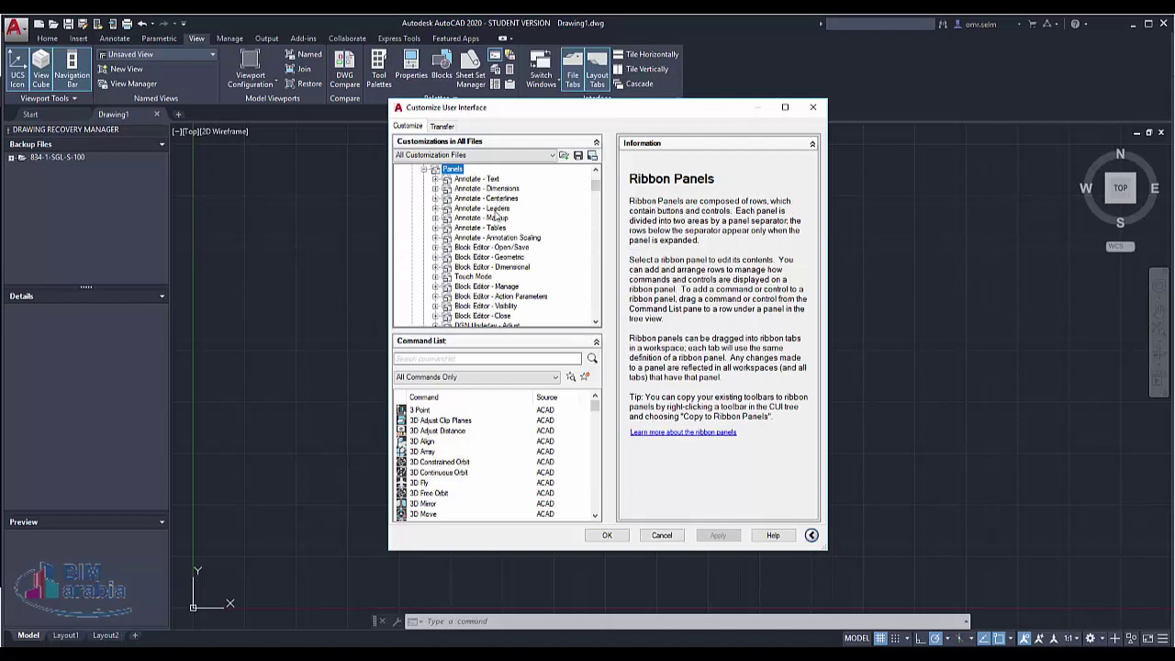
scroll(476, 246, "up", 3)
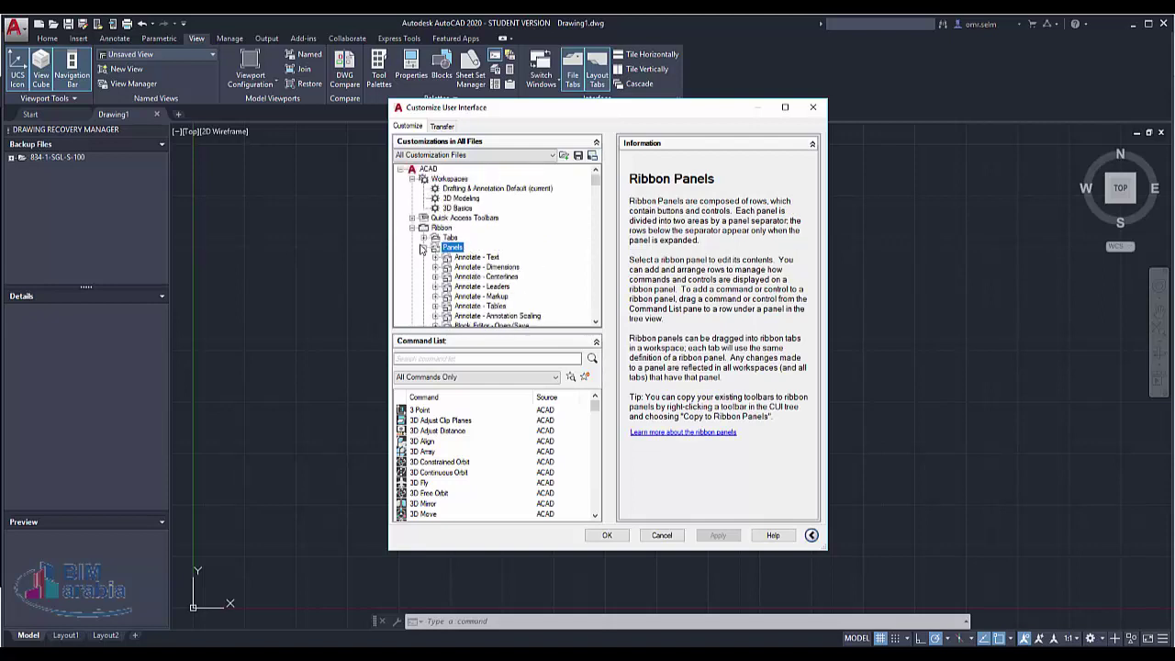
left_click(435, 248)
left_click(448, 267)
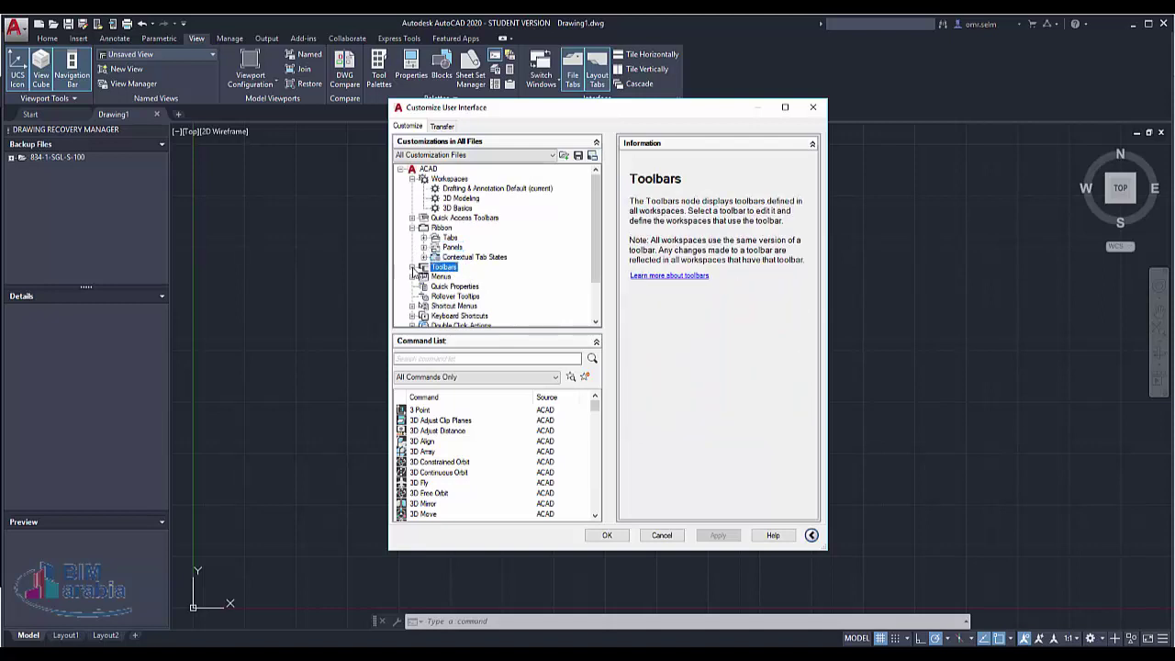
left_click(412, 267)
- Create a new toolbar and rename Toolbar1 to BIMarabia
right_click(442, 170)
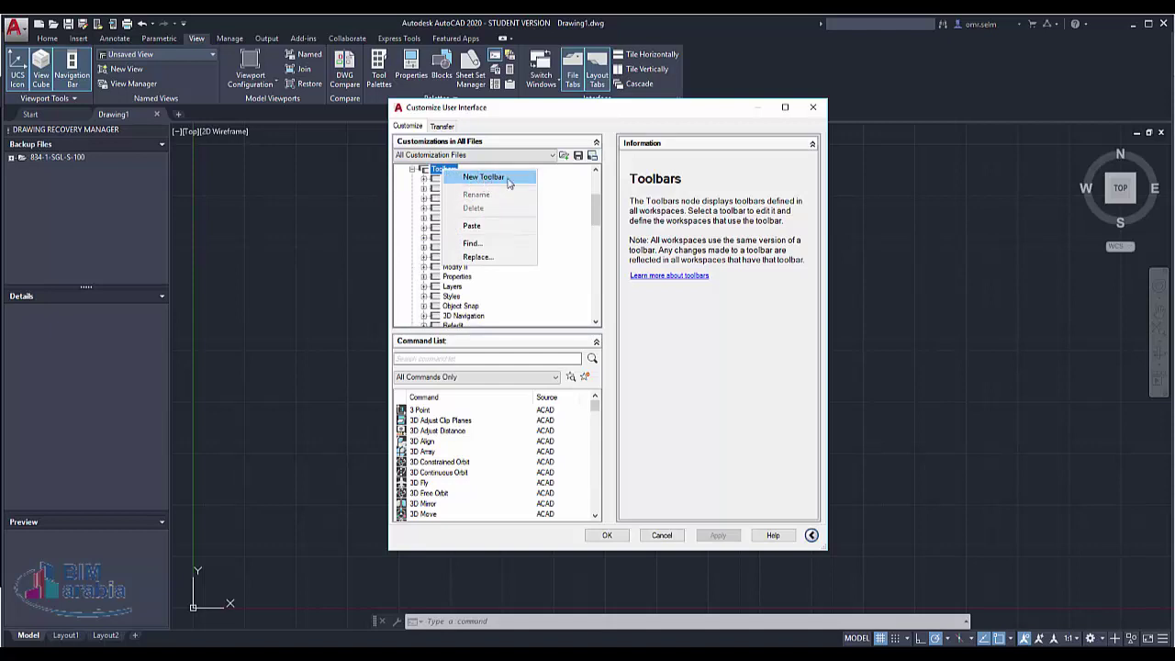
left_click(478, 177)
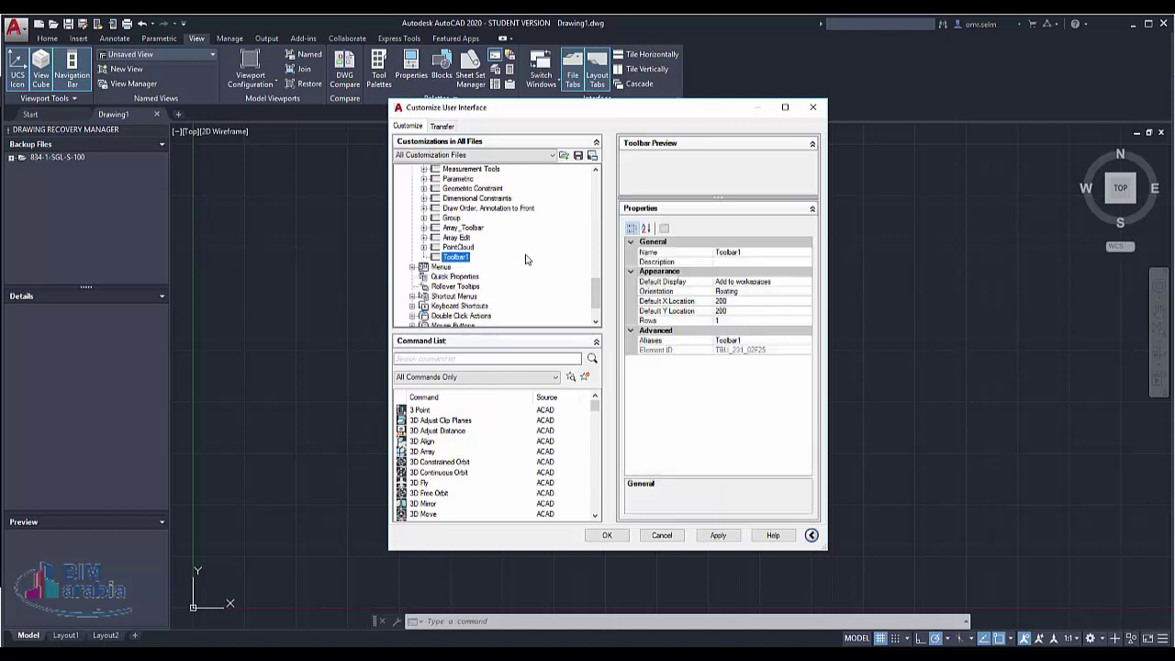
left_click(461, 229)
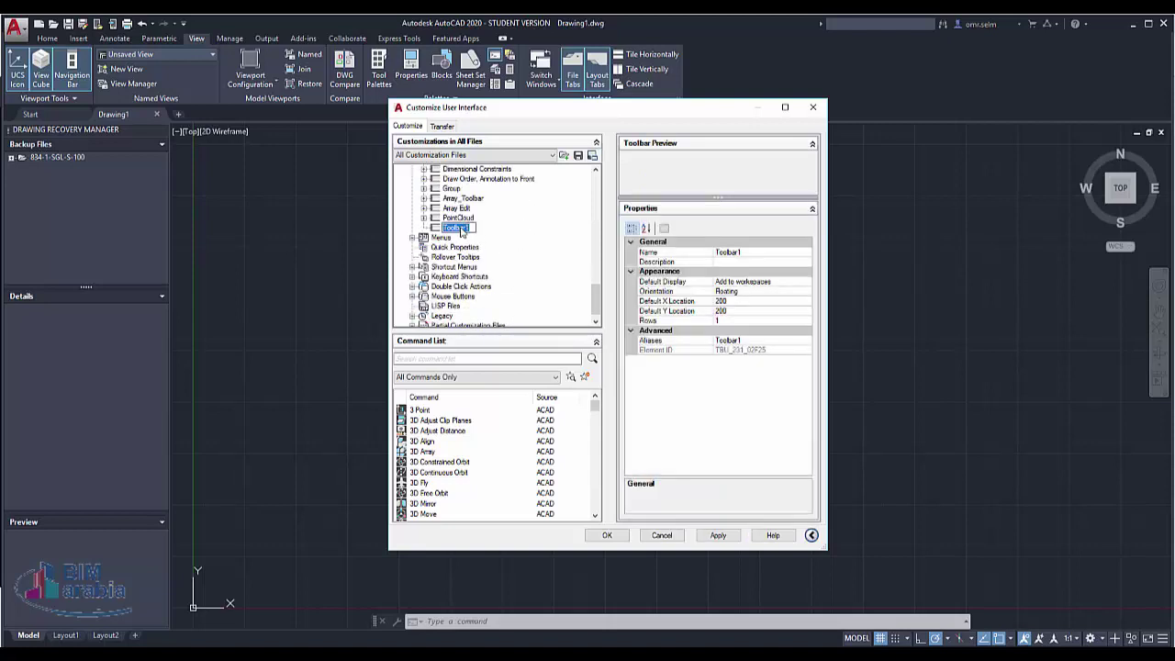
type("BIM")
type("arabia")
key("Return")
- Drag the 3 Point command and the Copy command (found by searching 'cop') onto BIMarabia
left_click(421, 412)
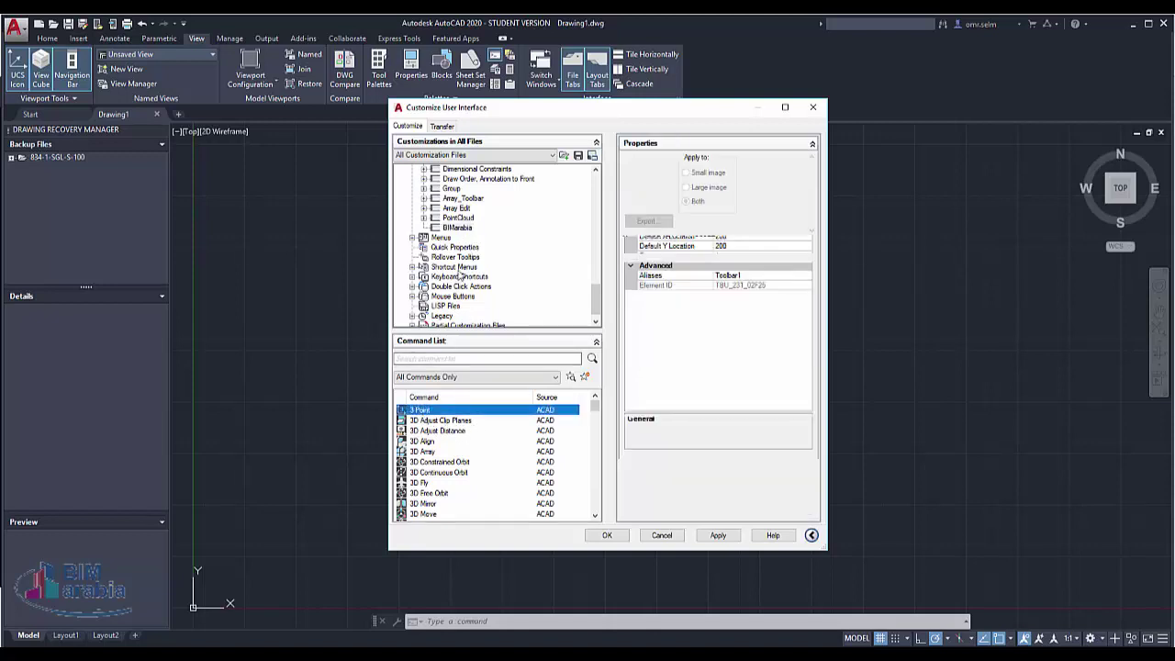
left_click_drag(460, 274, 457, 228)
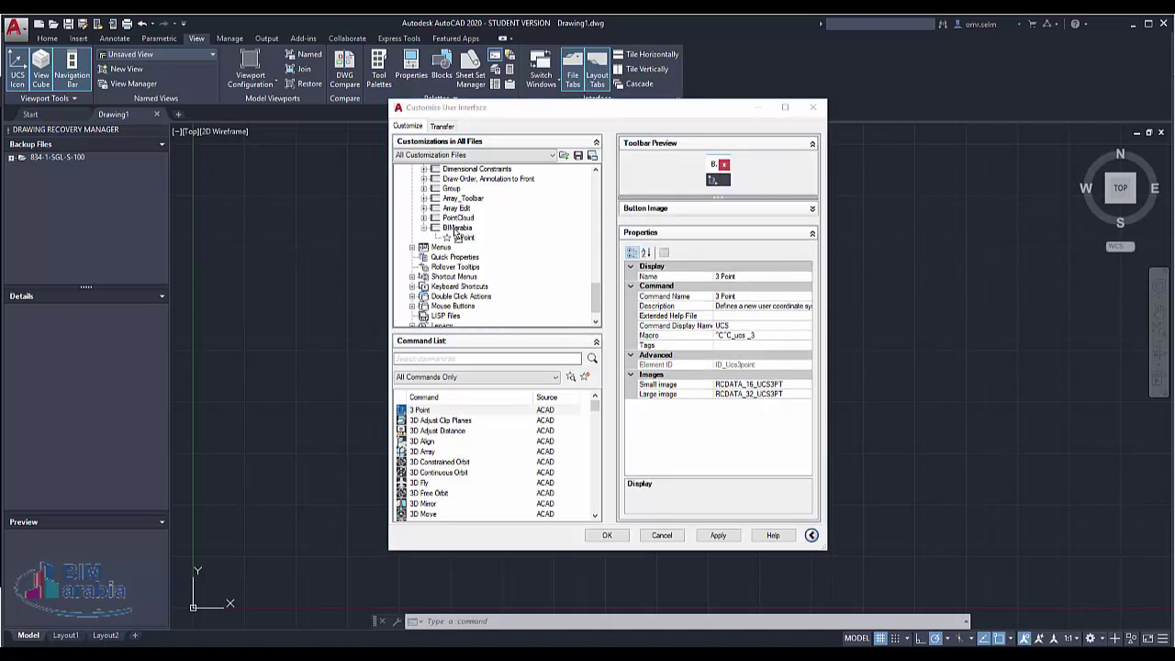
left_click(436, 357)
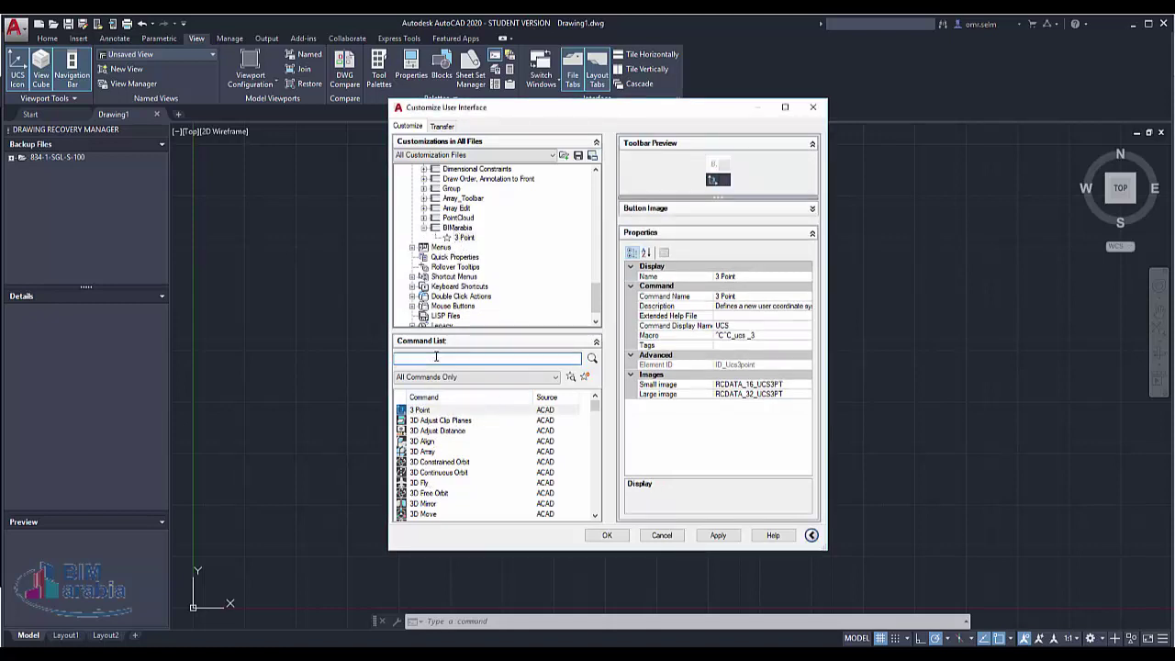
type("cop")
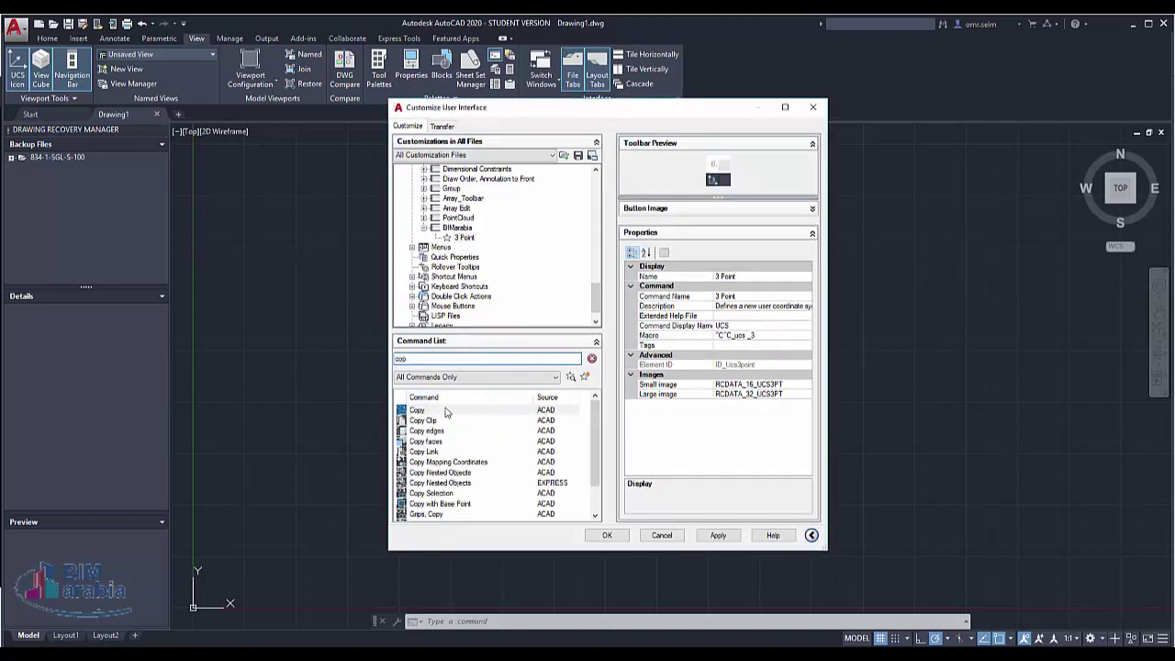
left_click_drag(446, 413, 462, 217)
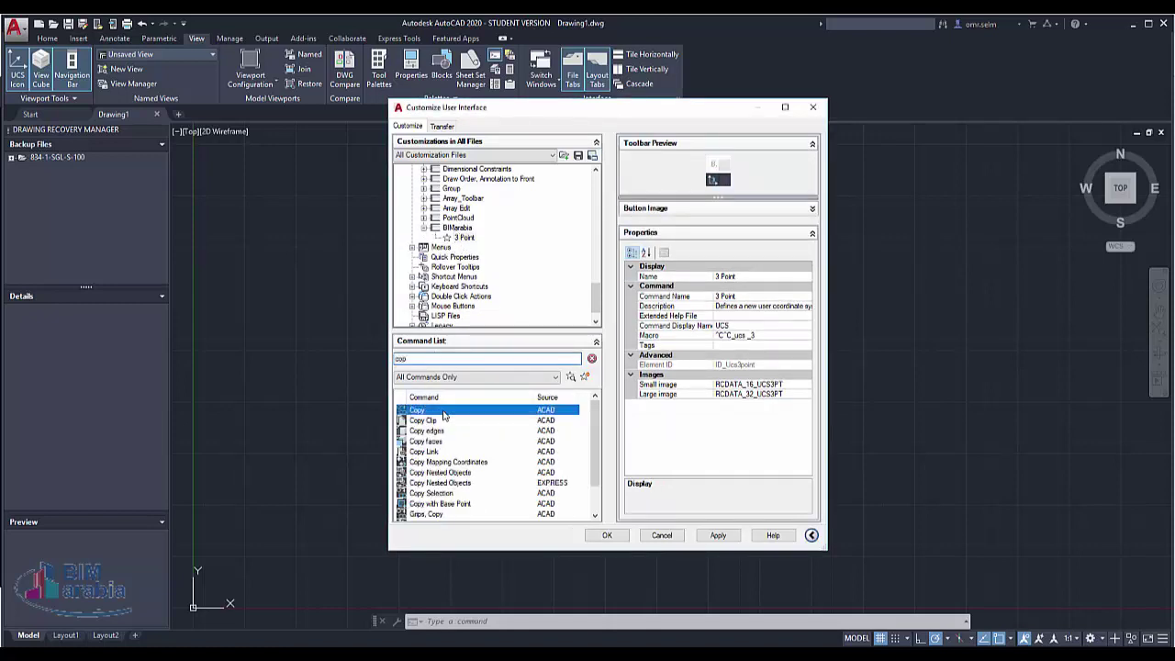
left_click(458, 218)
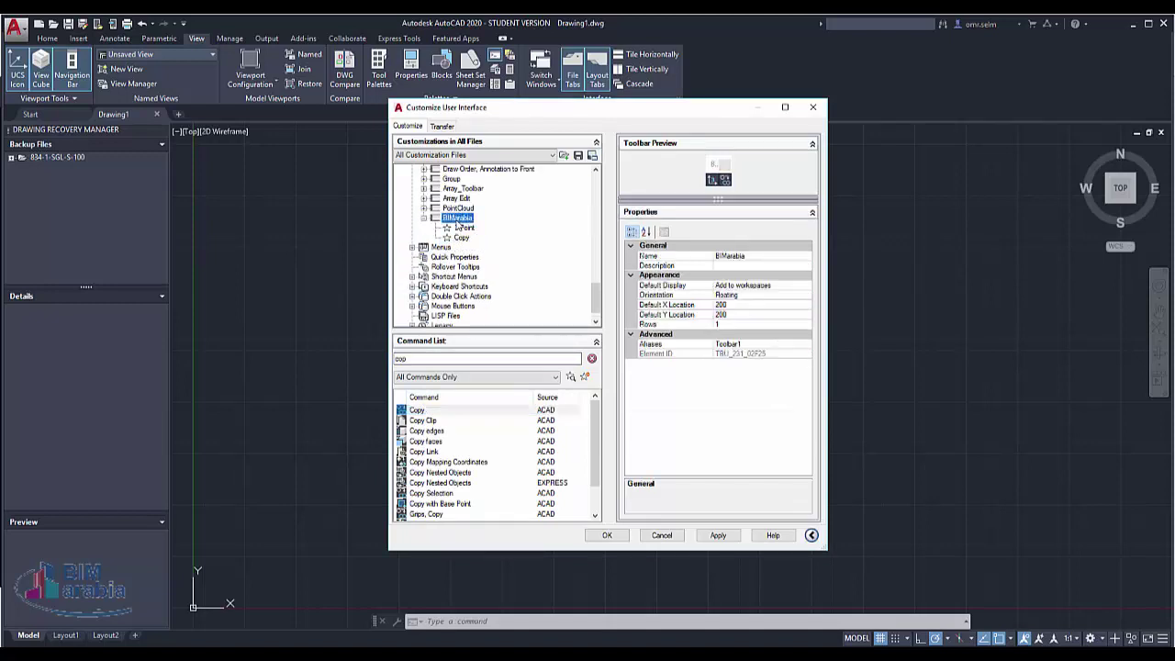
- Add a new flyout, Toolbar2, to the BIMarabia toolbar
right_click(457, 226)
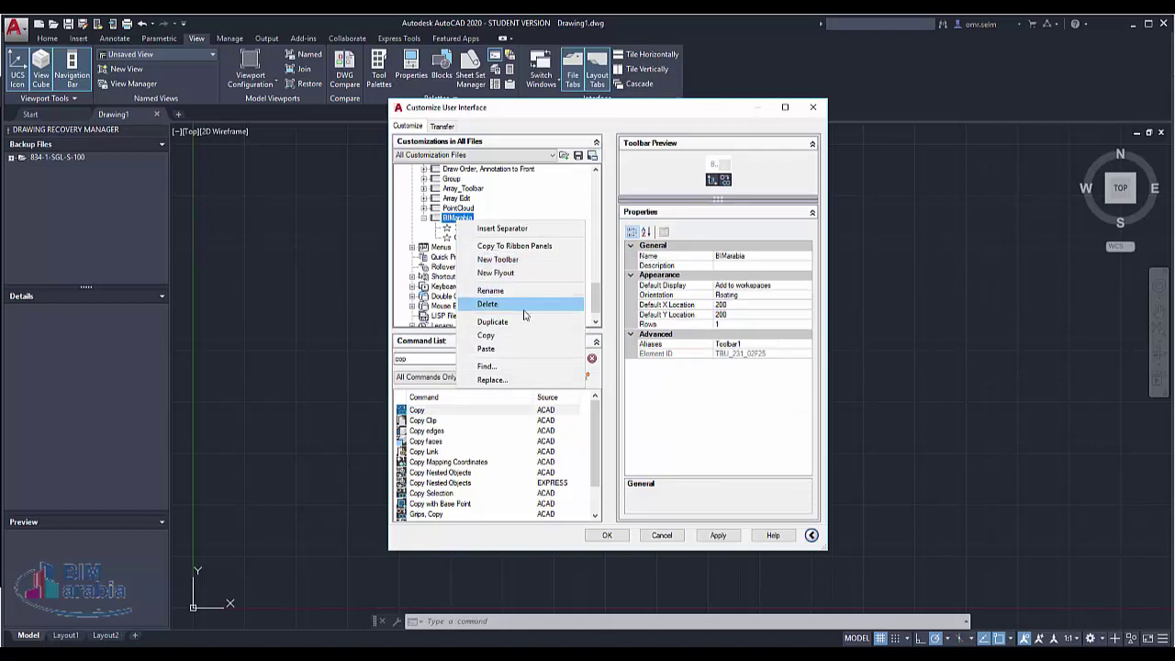
left_click(496, 273)
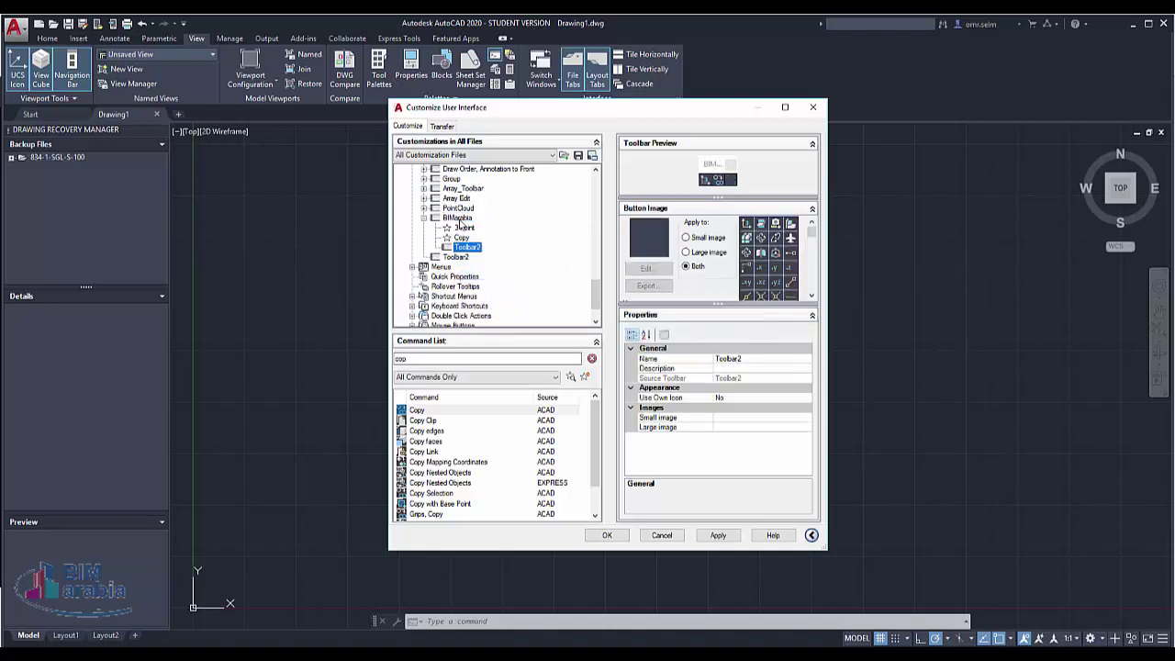
right_click(458, 219)
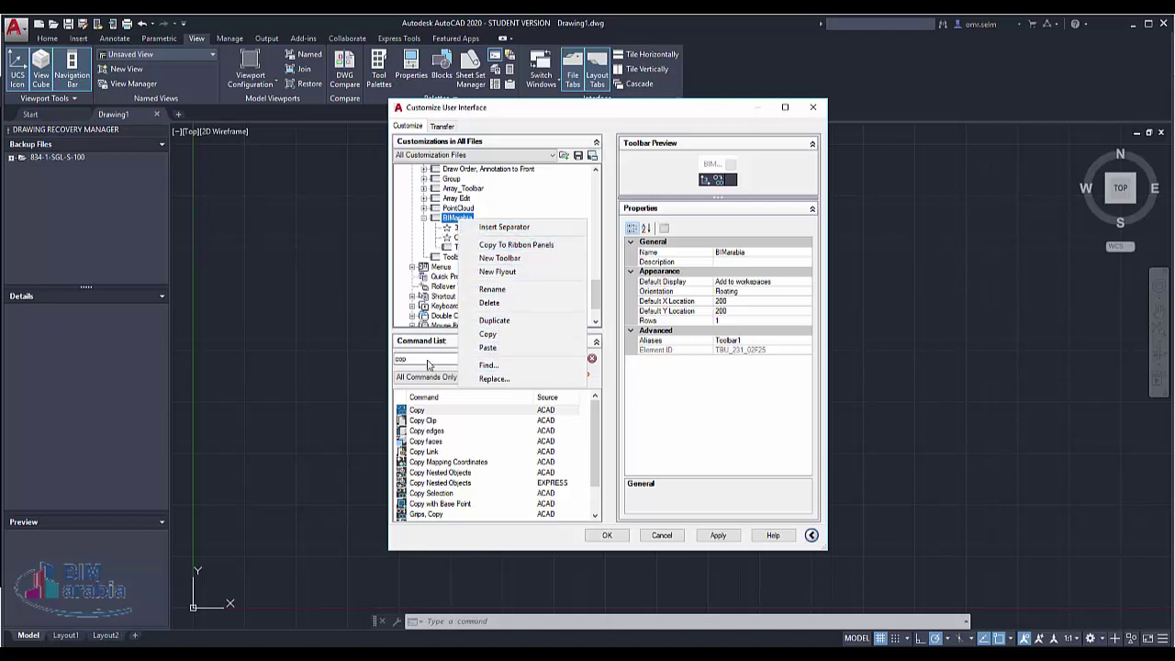
left_click(618, 413)
left_click(464, 229)
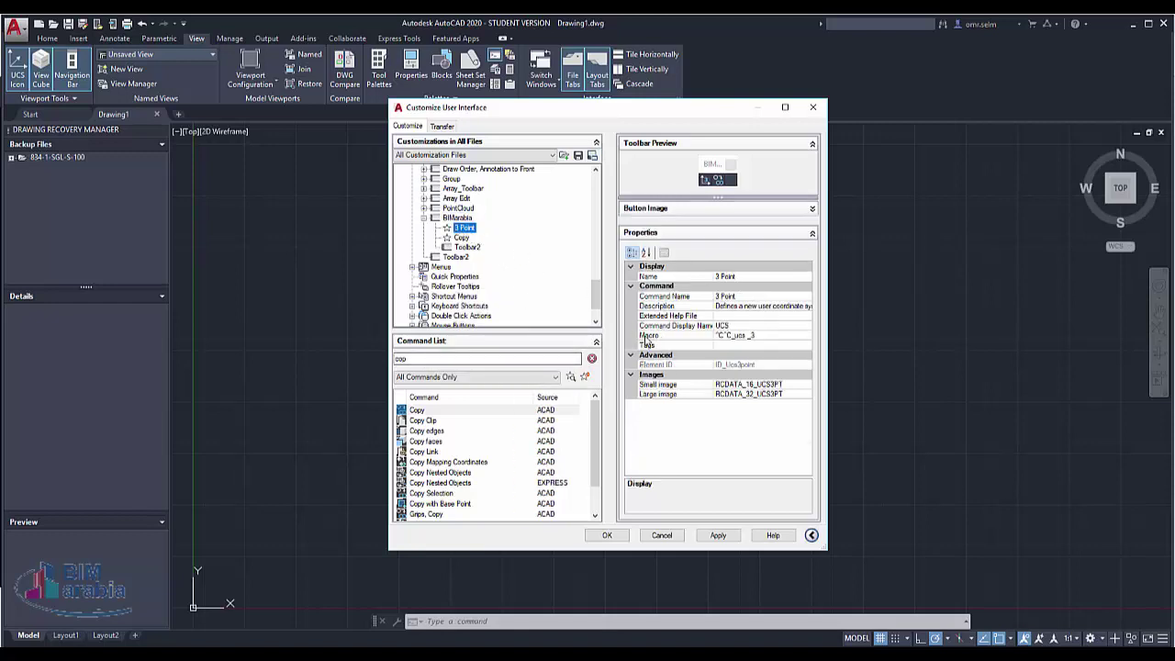
left_click(779, 335)
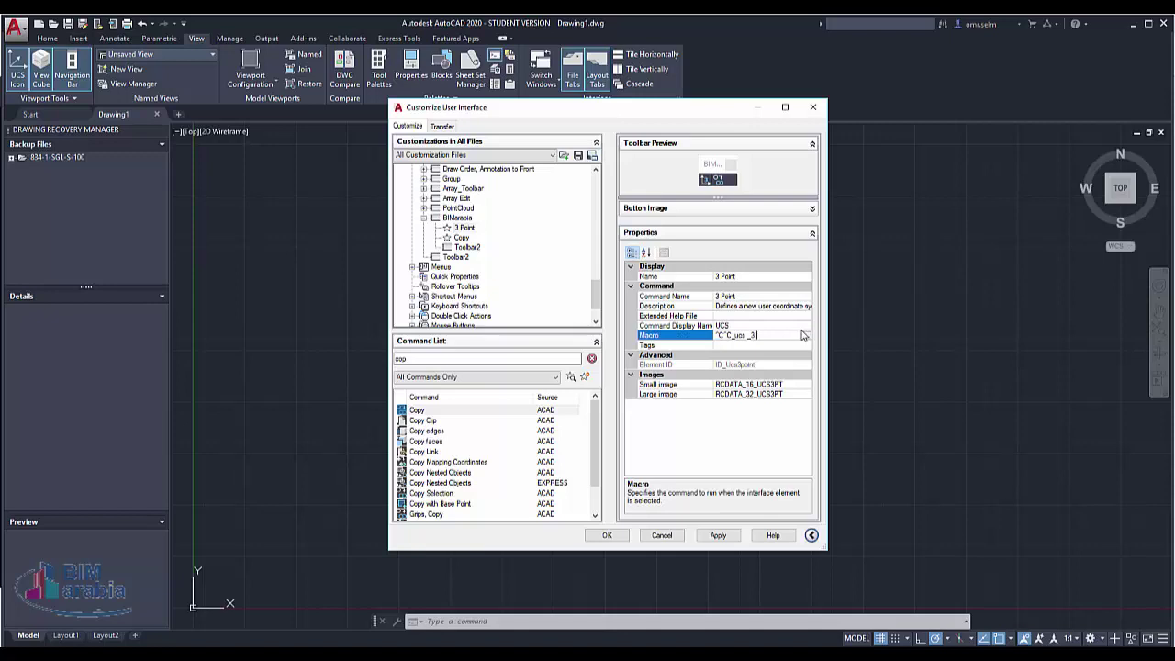
left_click(806, 335)
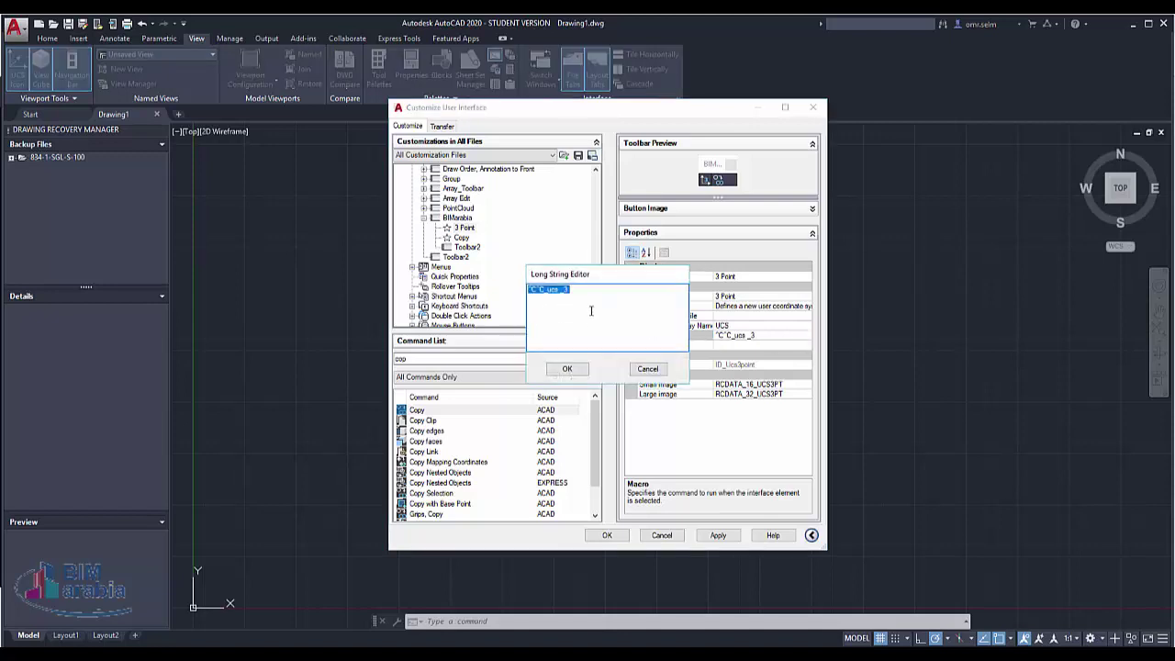
left_click(644, 368)
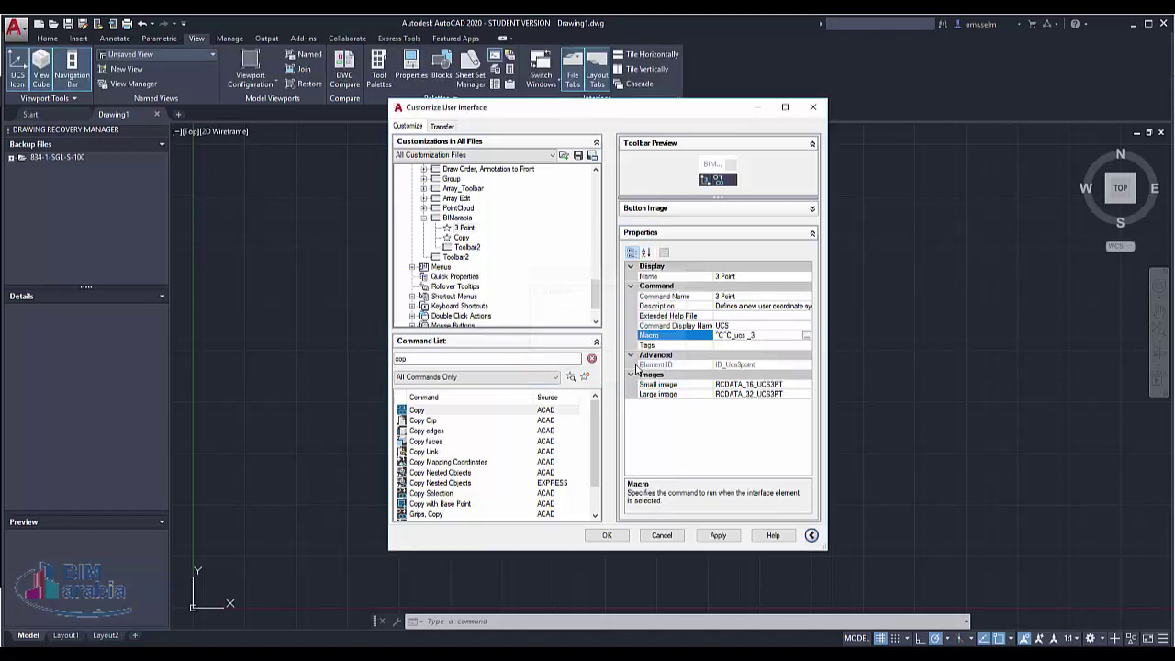
left_click(461, 228)
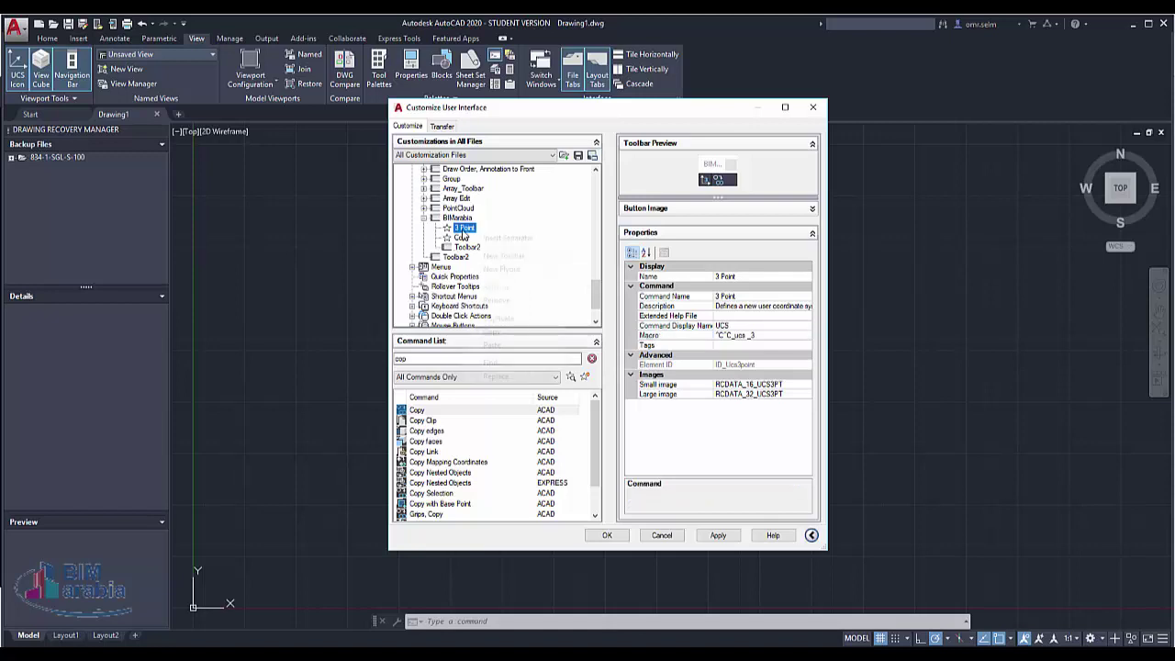
- Duplicate the 3 Point button on the BIMarabia toolbar
right_click(470, 230)
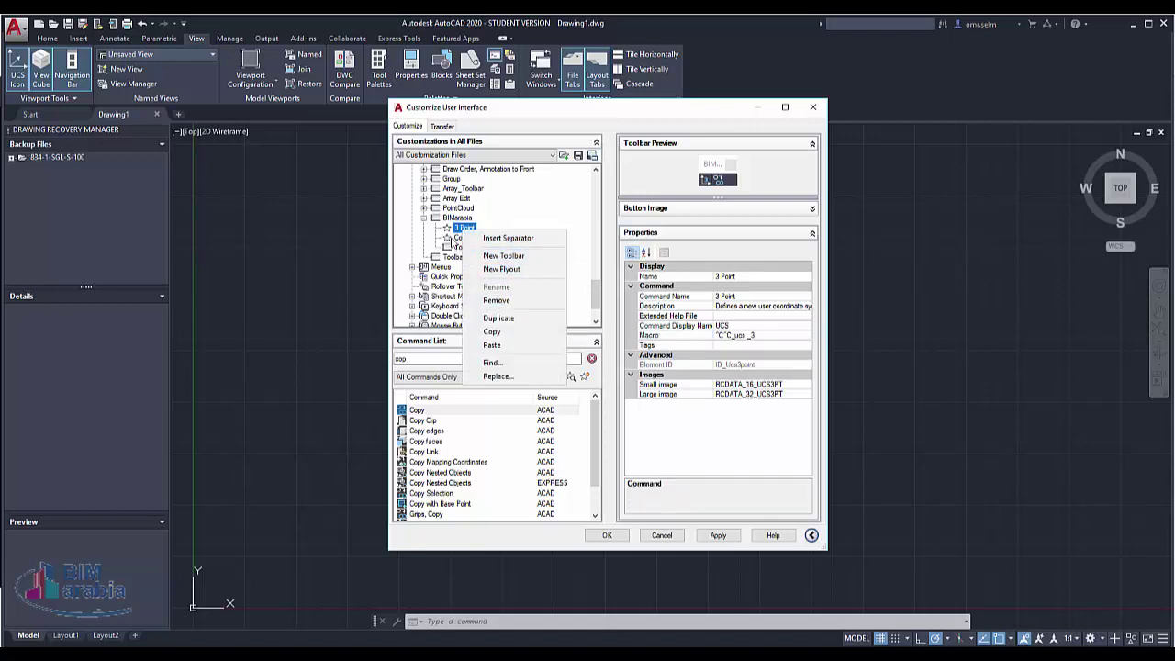
left_click(499, 318)
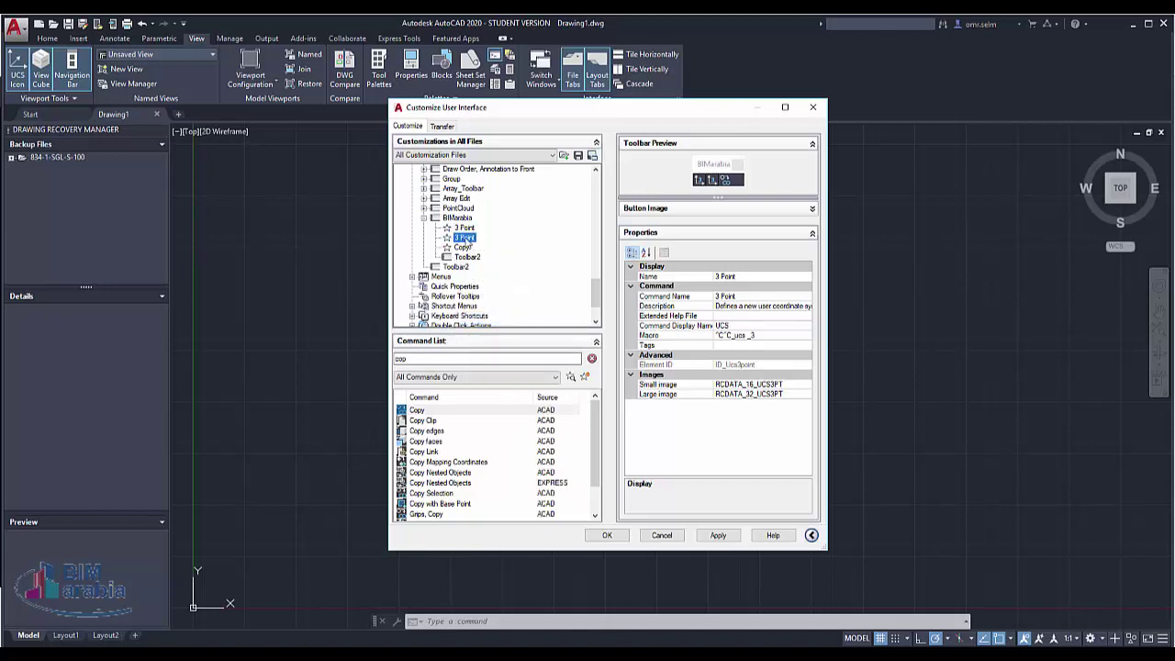
right_click(468, 241)
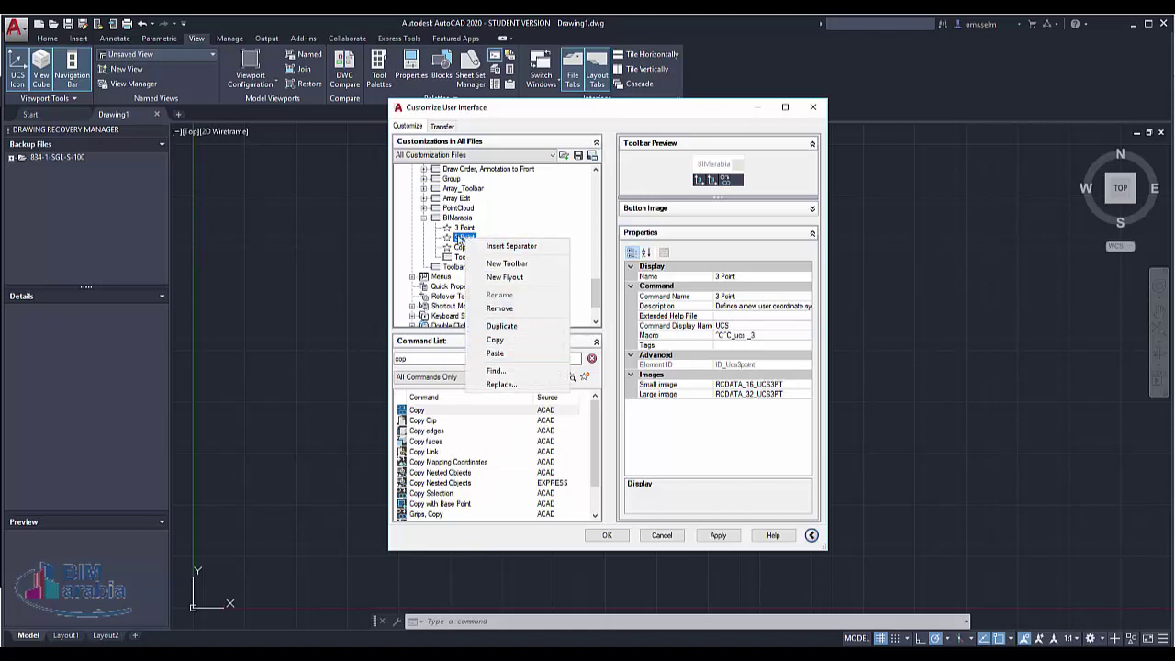
key("Escape")
- Check the Copy button's and BIMarabia toolbar's actions without changing anything
left_click(462, 248)
right_click(462, 248)
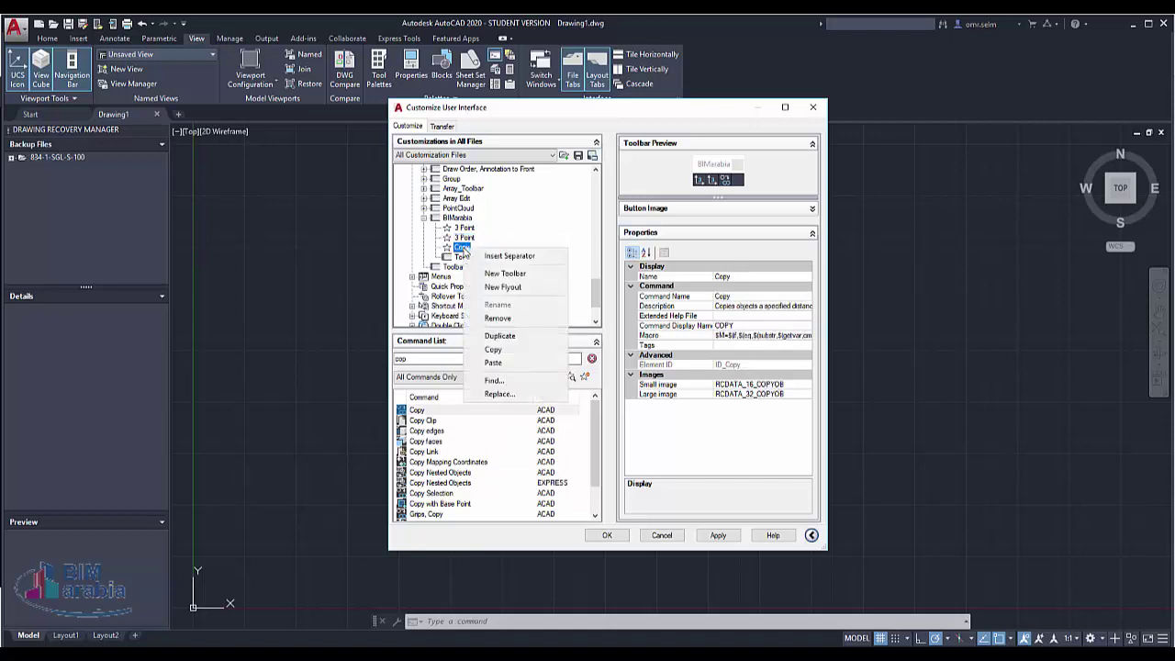
key("Escape")
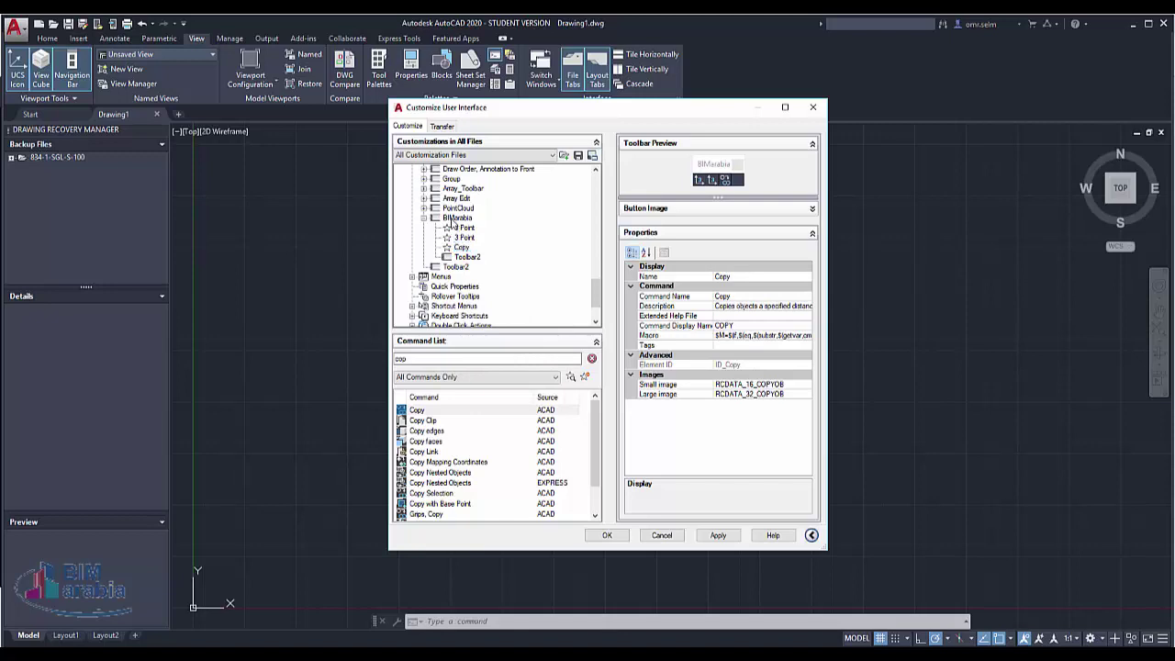
left_click(454, 221)
right_click(462, 229)
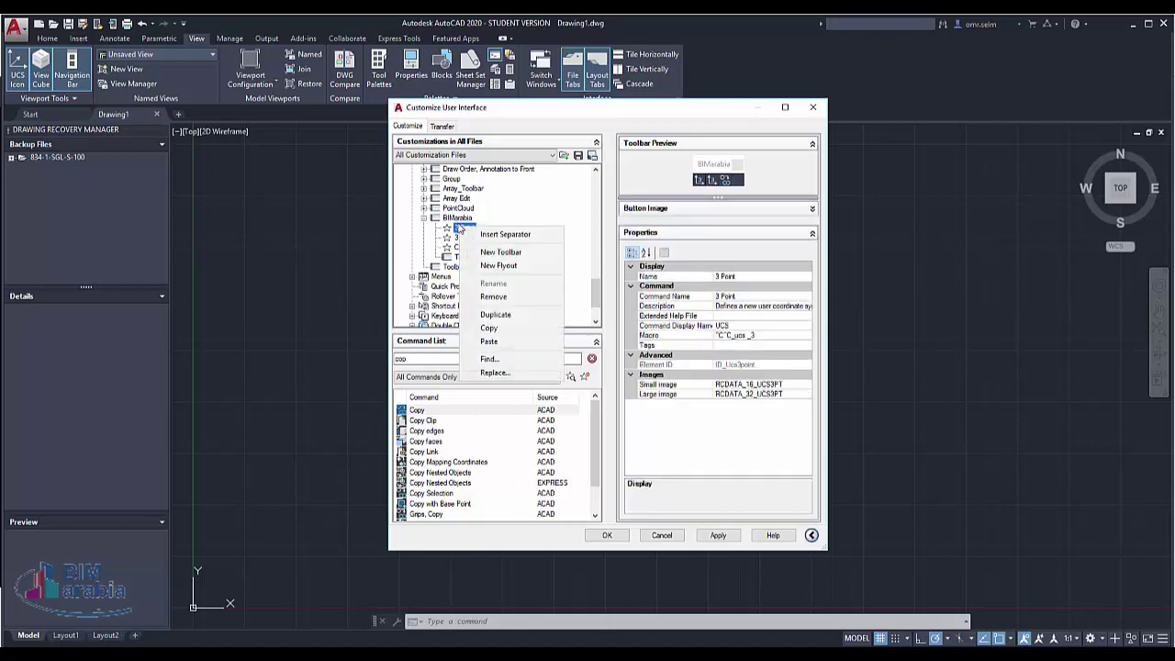
right_click(453, 221)
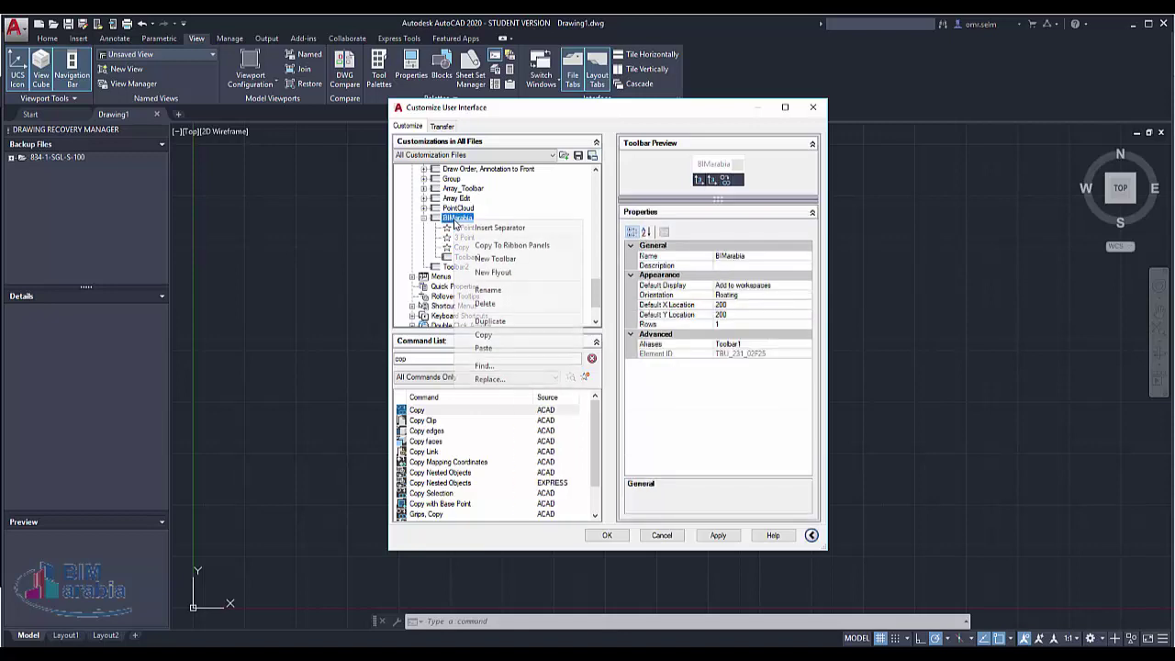
left_click(427, 362)
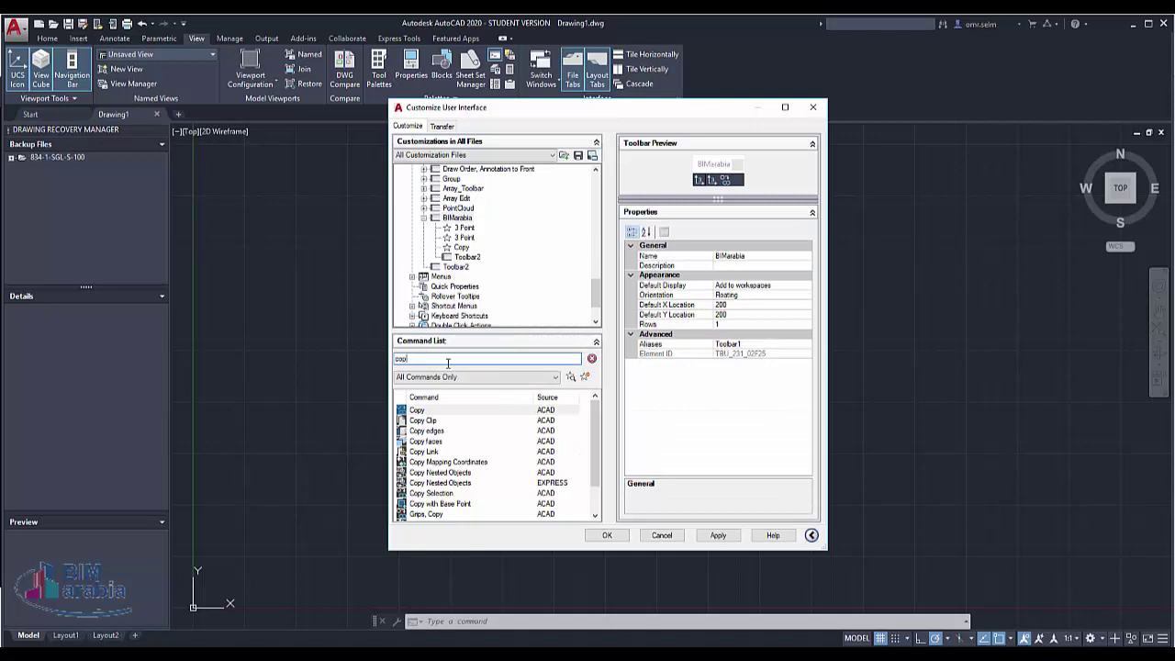
- Create a new command named xyzz and place it at the top of BIMarabia
left_click(584, 377)
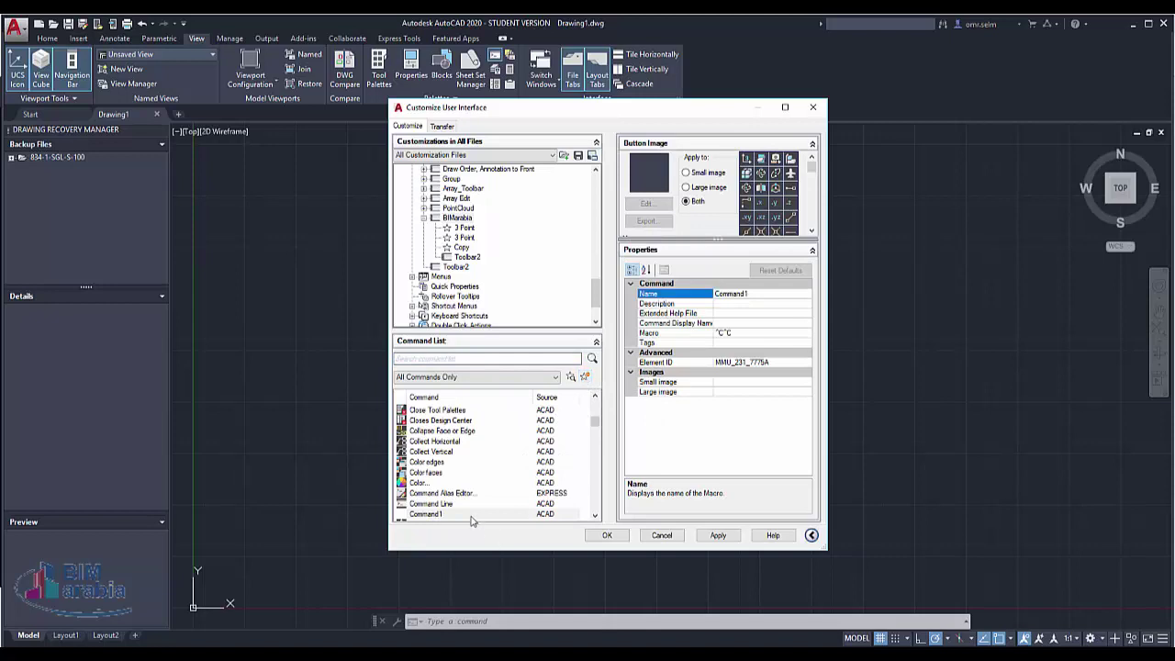
left_click(471, 515)
left_click(471, 516)
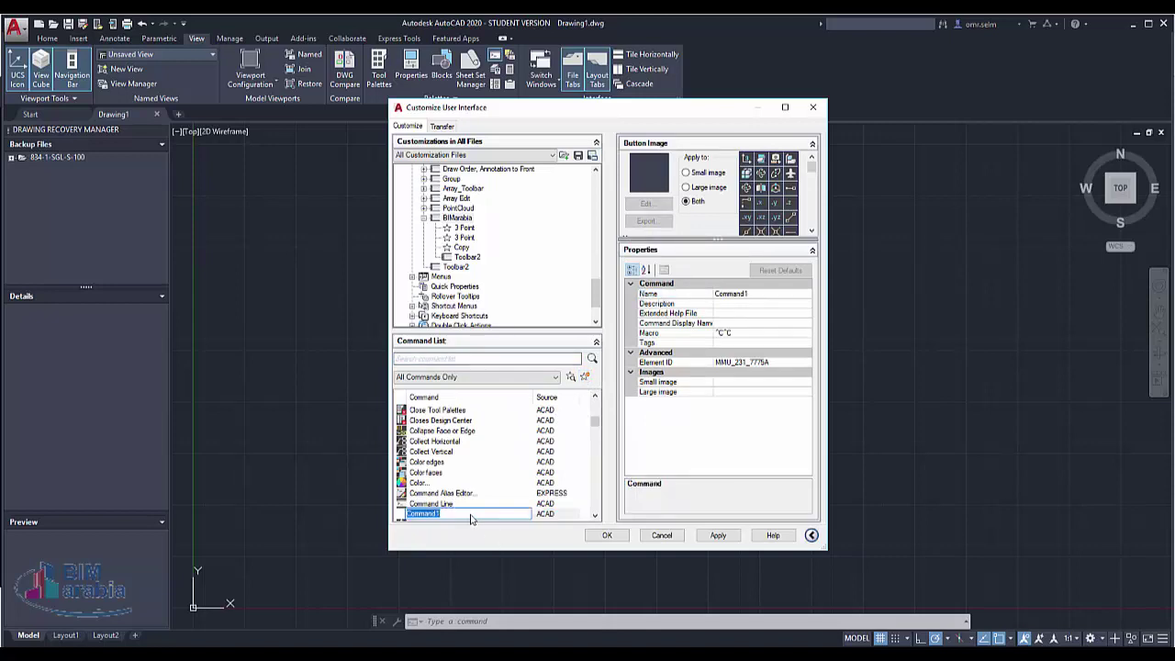
type("xyzz")
key("Return")
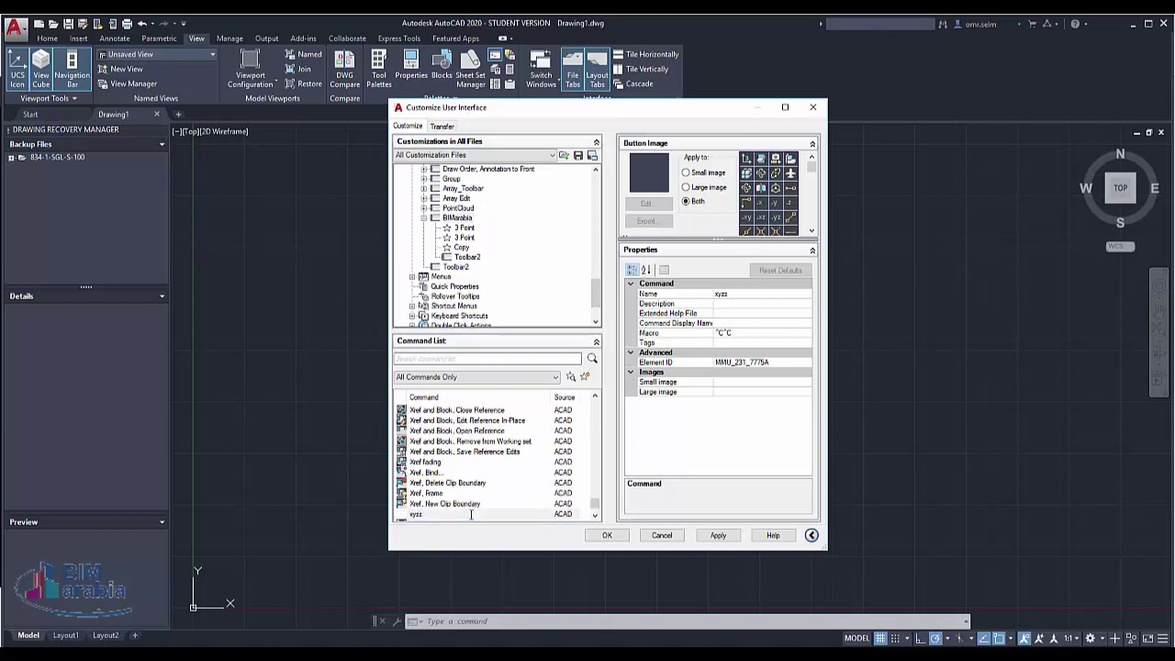
mouse_move(415, 520)
left_mouse_down()
mouse_move(465, 182)
mouse_move(465, 299)
left_mouse_up()
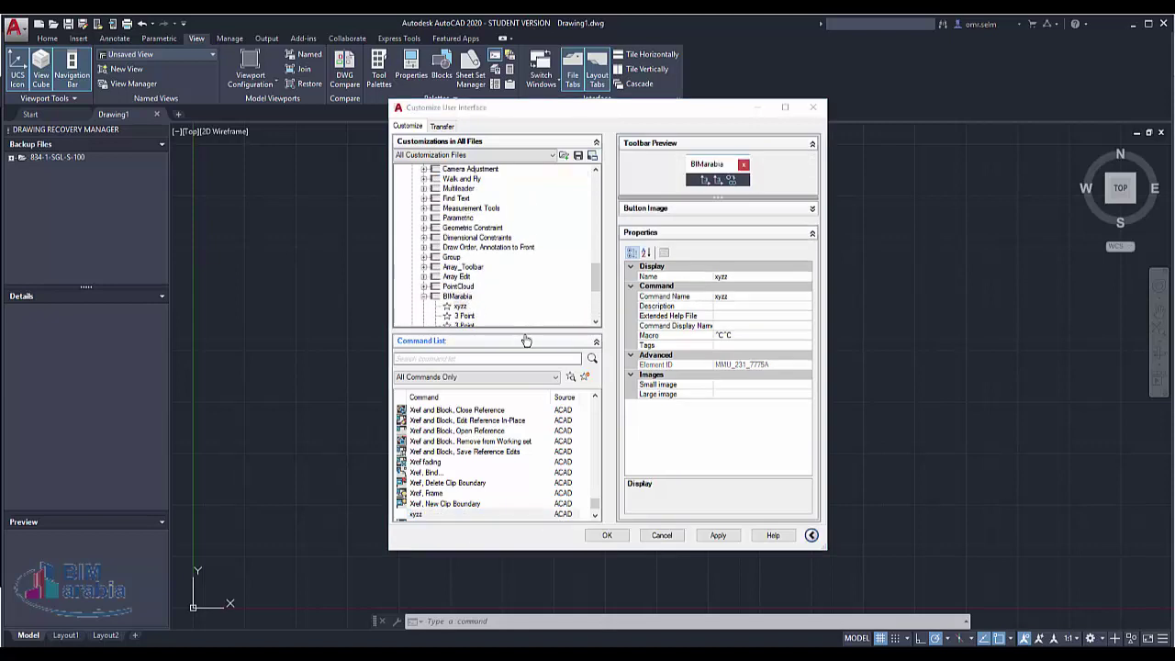
- Review xyzz's Tags, Small image and Large image properties, then Apply and OK
left_click(462, 276)
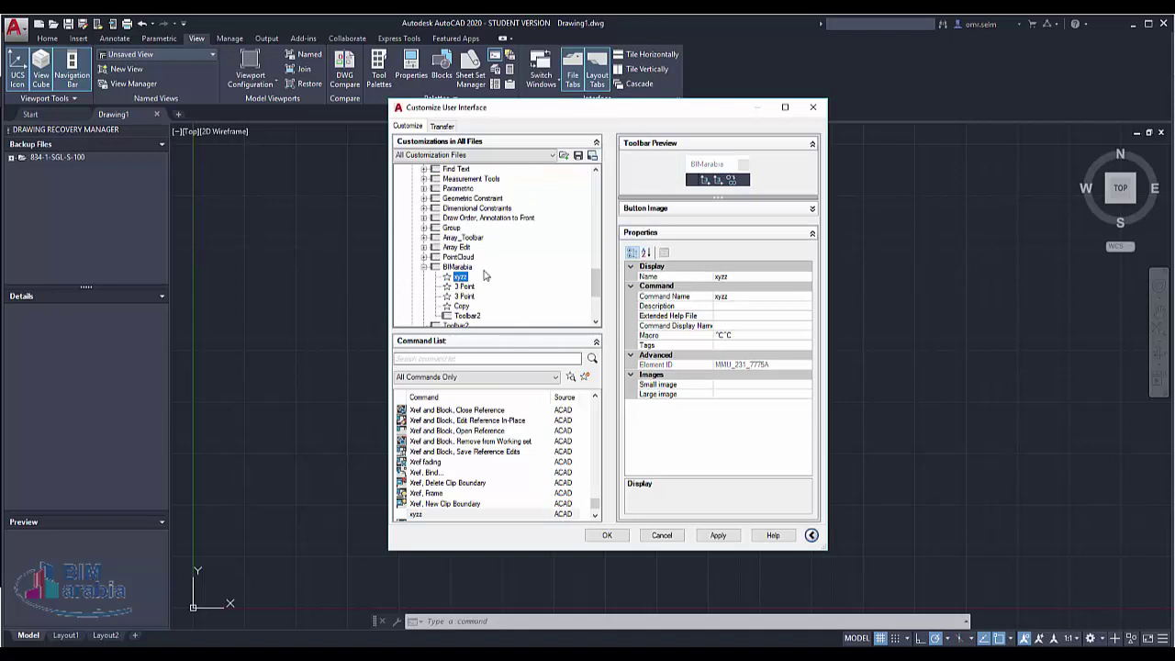
left_click(684, 348)
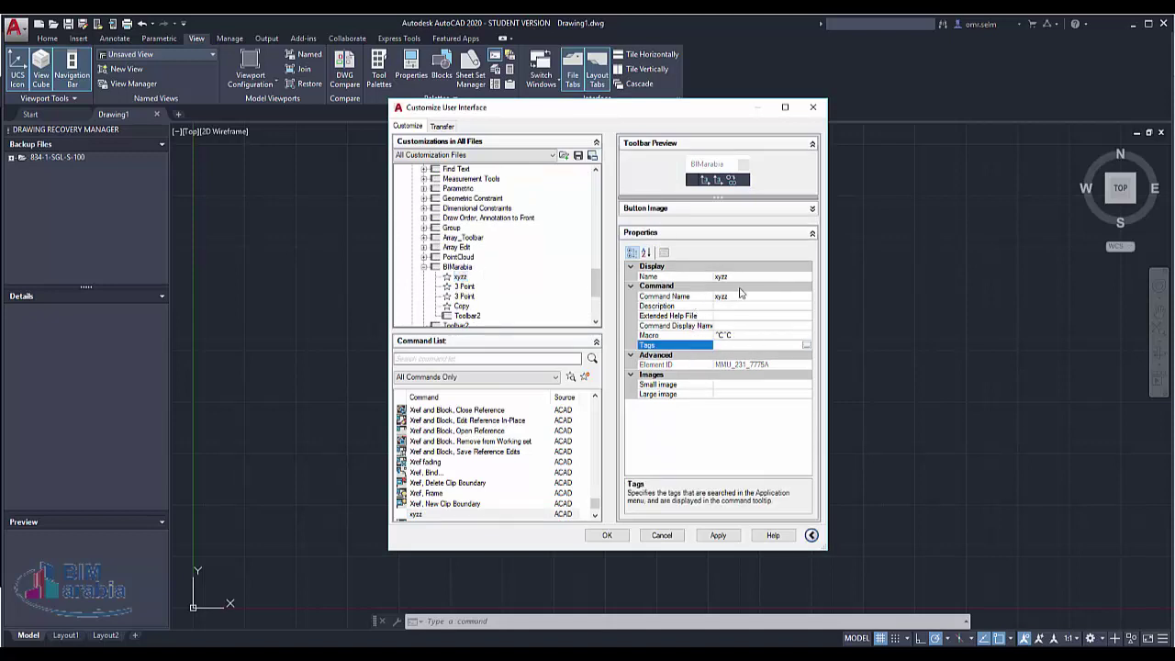
left_click(728, 386)
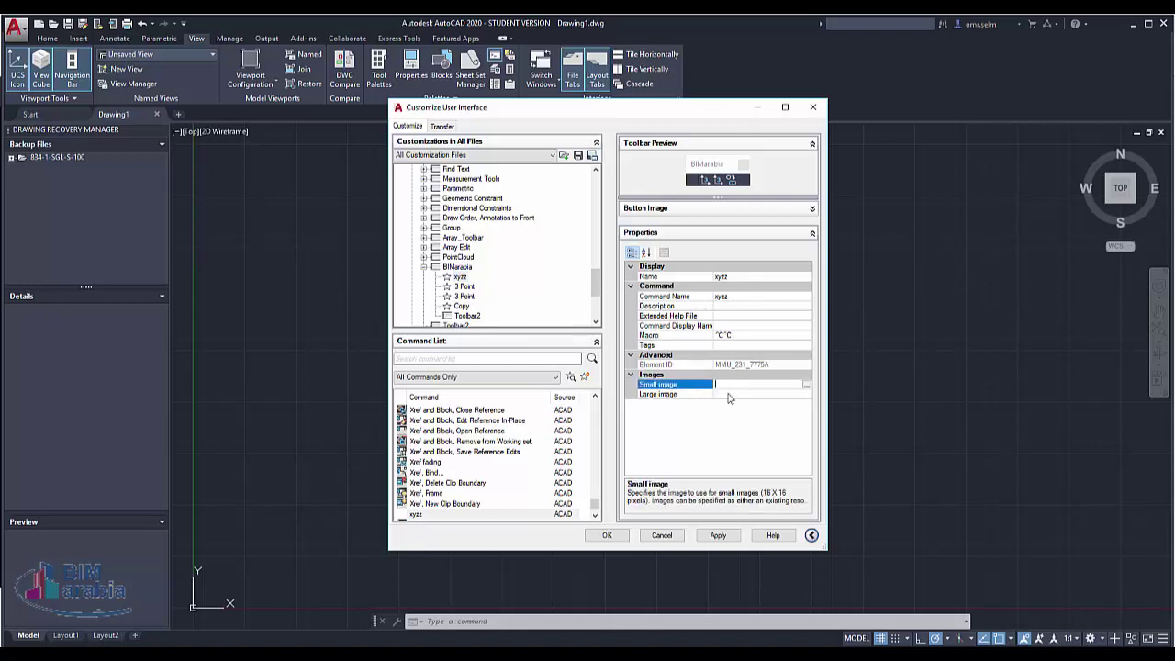
left_click(728, 394)
left_click(719, 535)
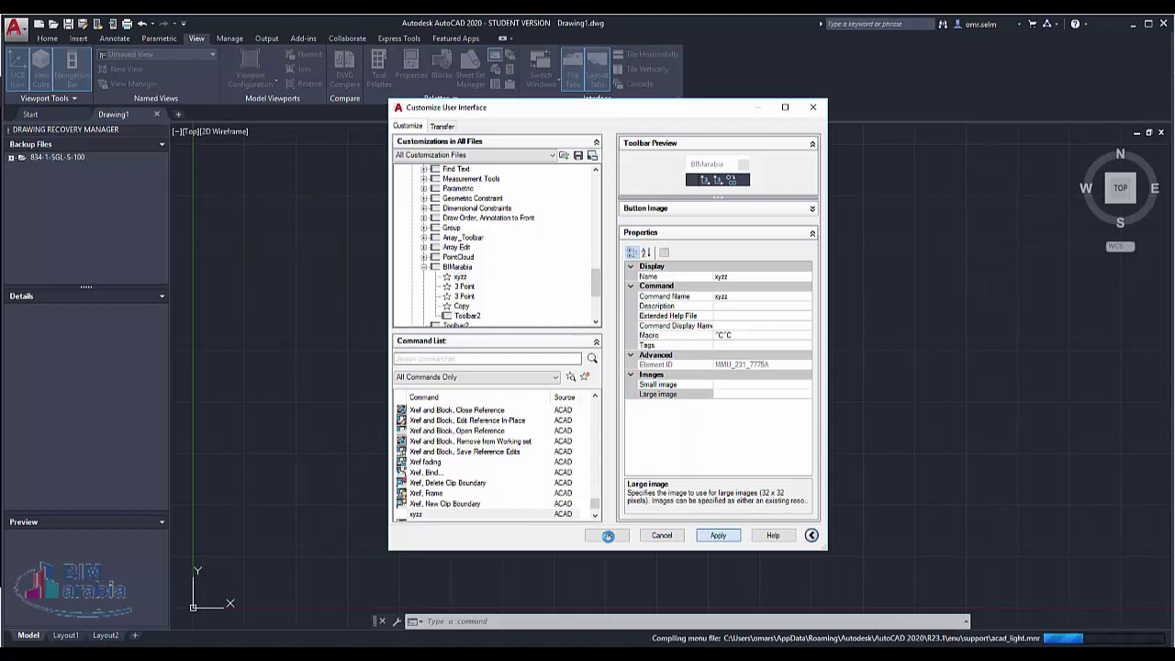
left_click(608, 535)
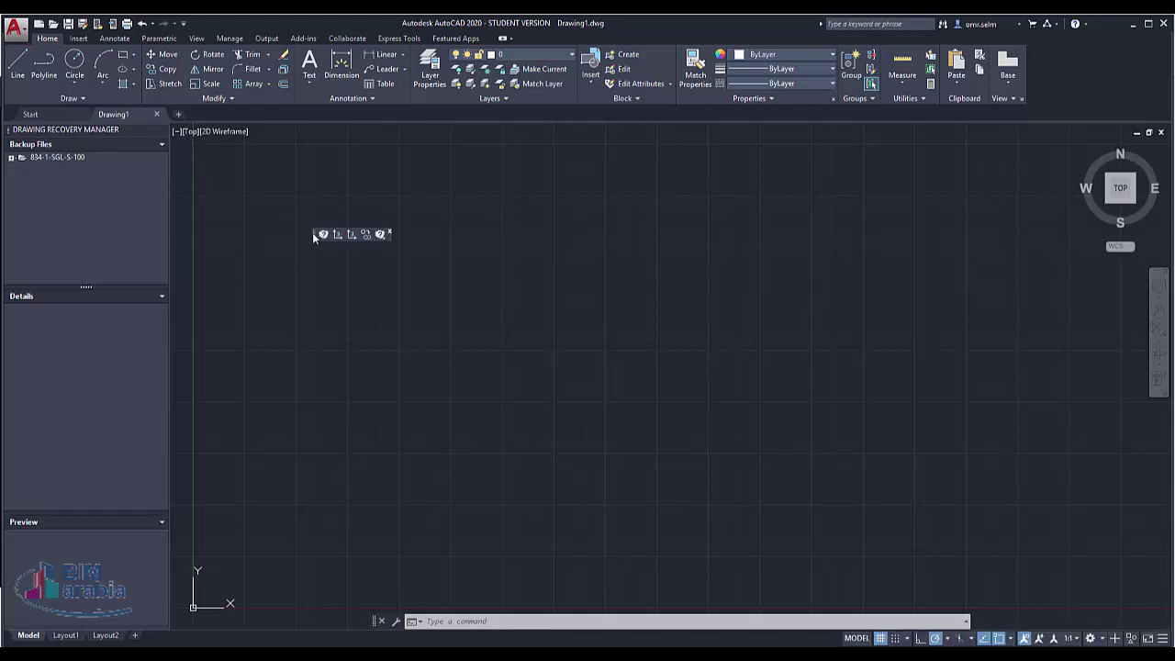
- Confirm BIMarabia is checked in the toolbar list, then dismiss the list
right_click(315, 236)
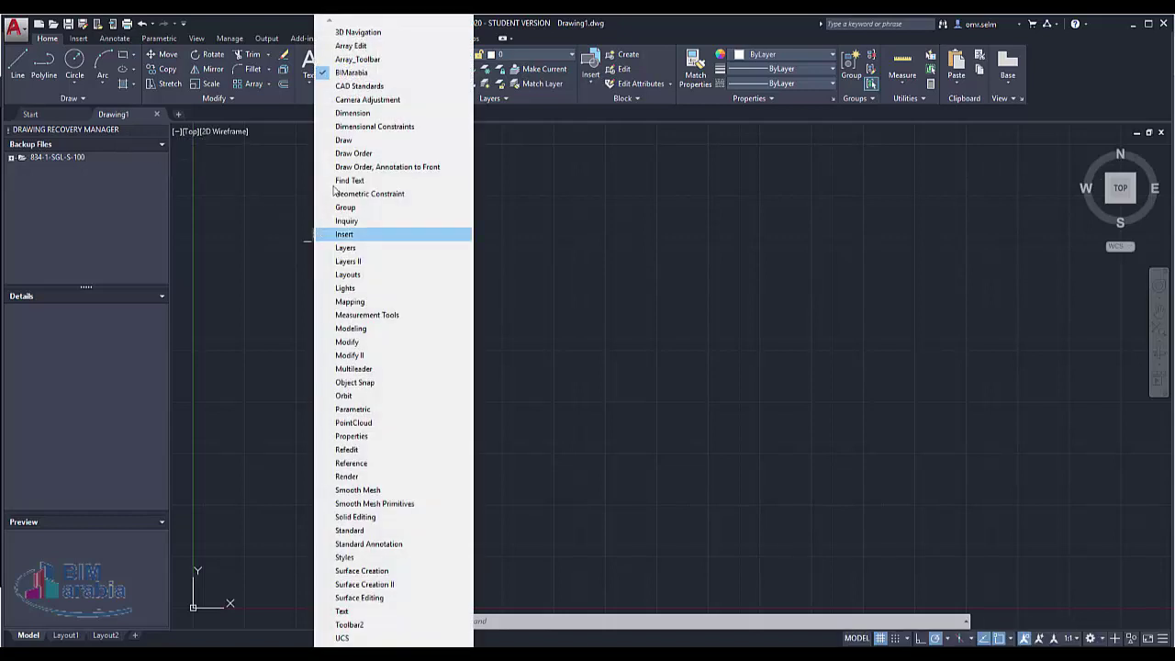
left_click(280, 182)
- Define a 3 Point UCS from BIMarabia by picking an origin, an X-axis point and a Y-direction point
left_click(325, 217)
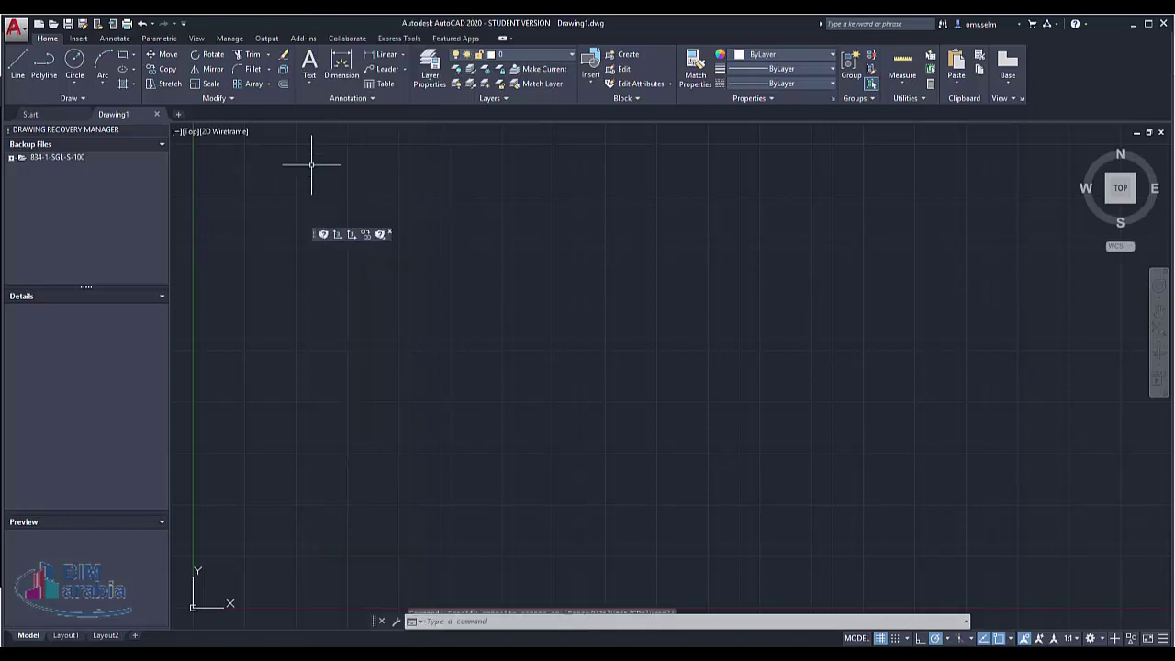
left_click(337, 233)
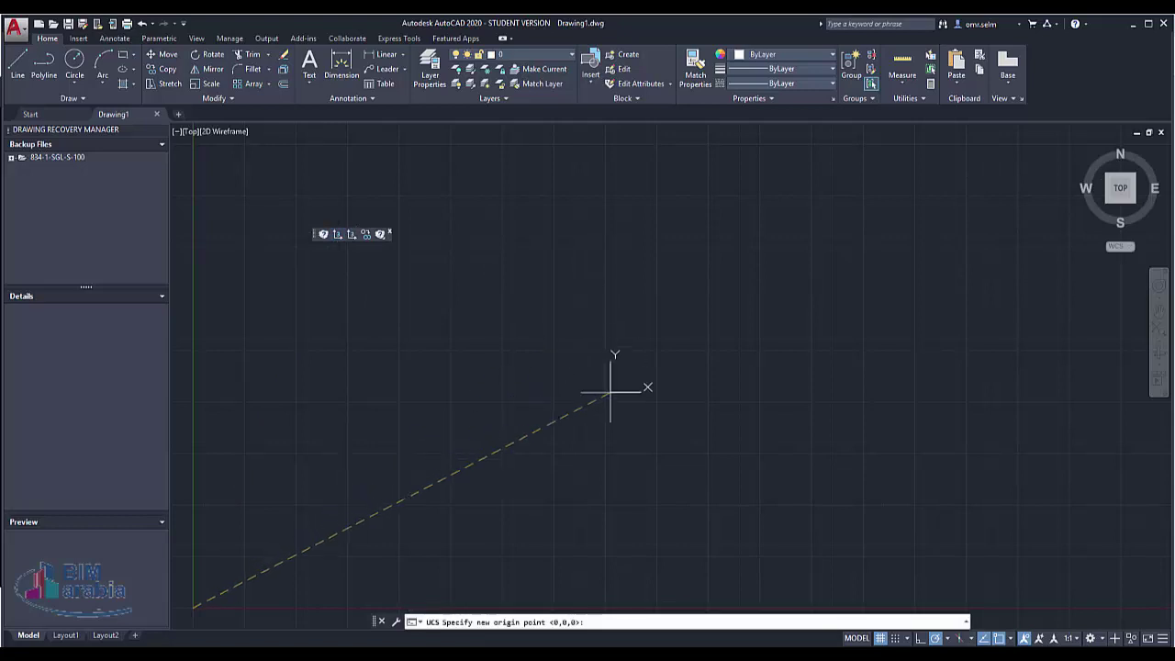
left_click(341, 456)
left_click(506, 347)
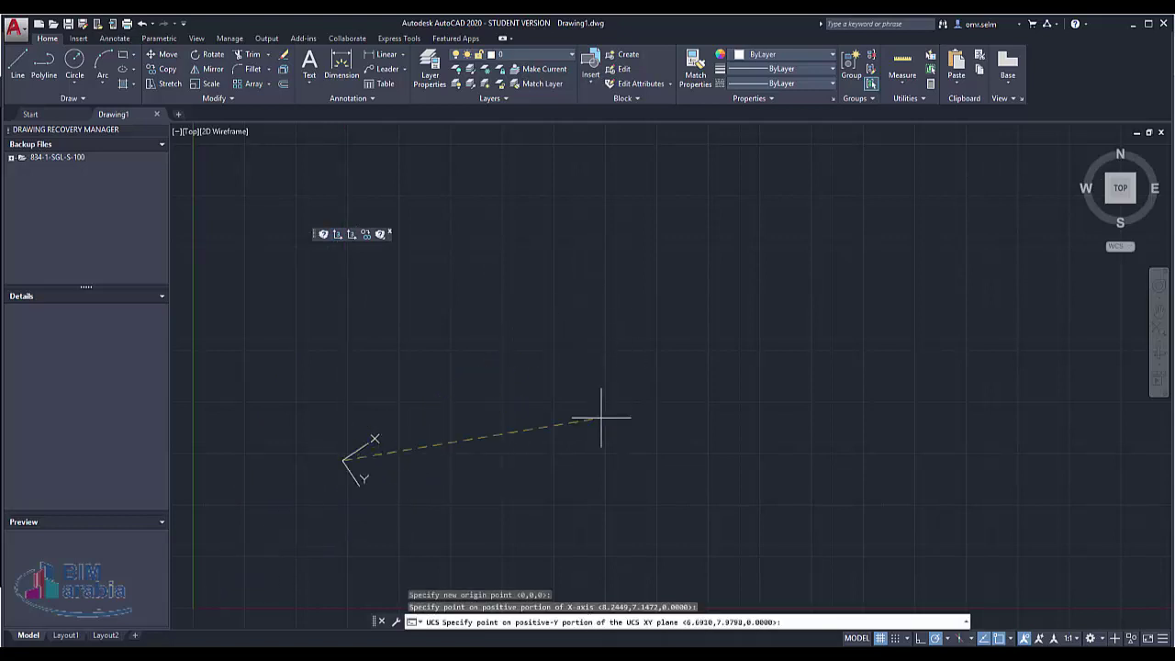
left_click(603, 553)
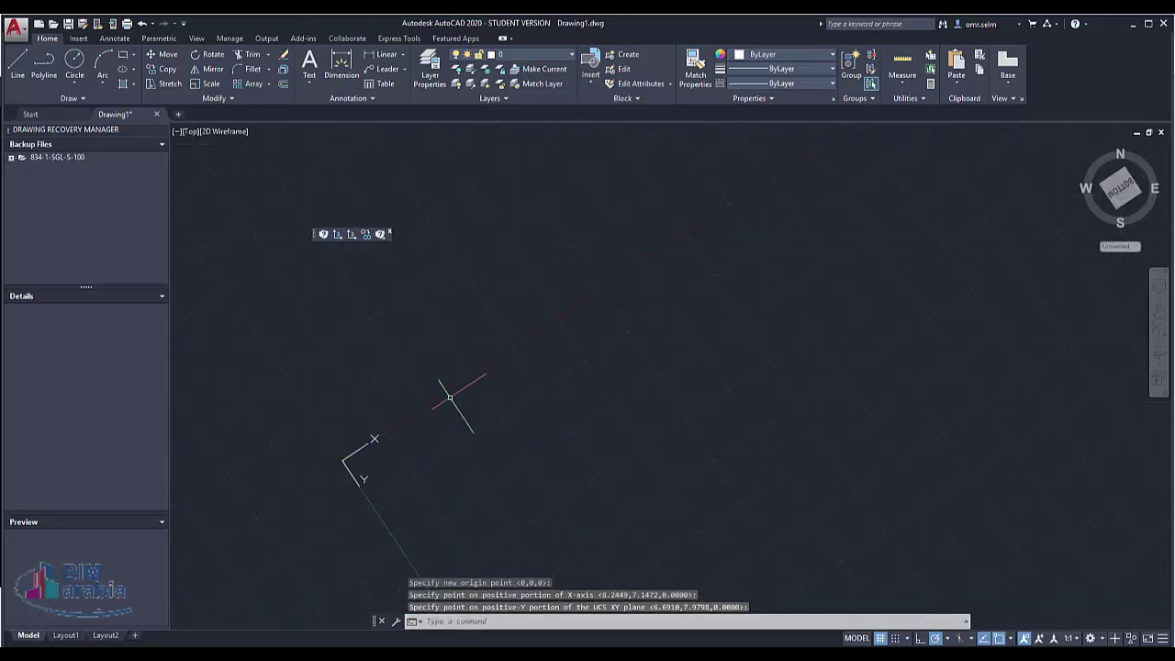